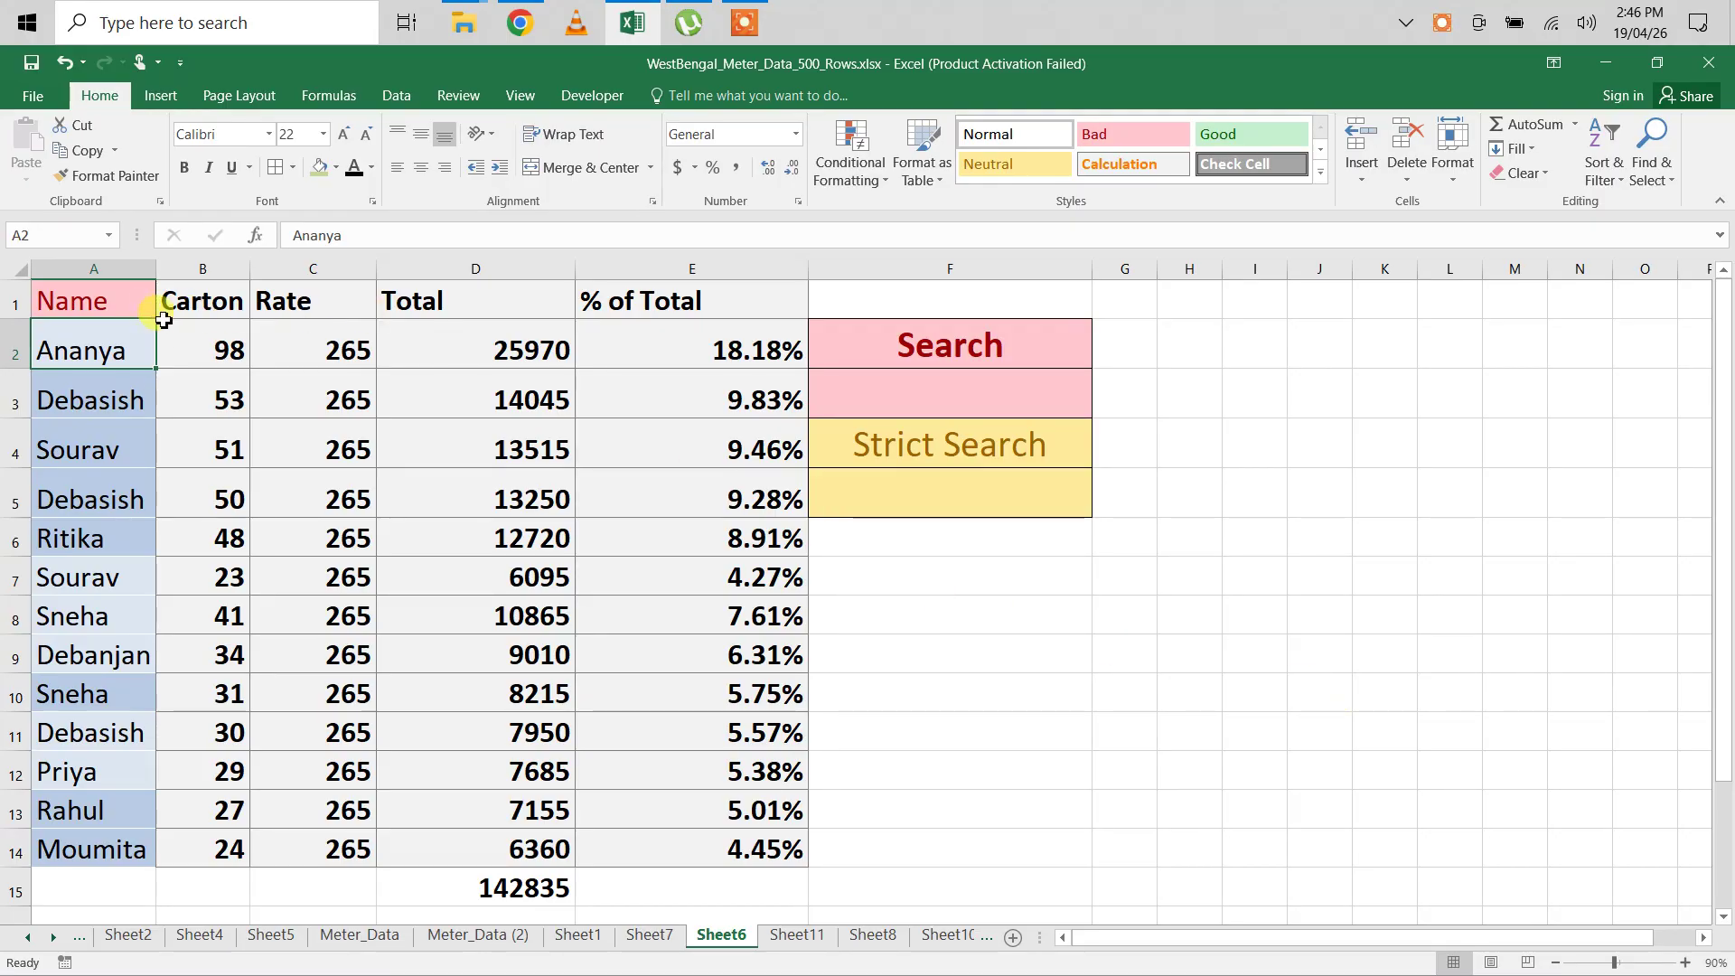
- Highlight the duplicate values in A1:A14 with a conditional formatting rule using a custom light green fill
left_click_drag(112, 302, 129, 839)
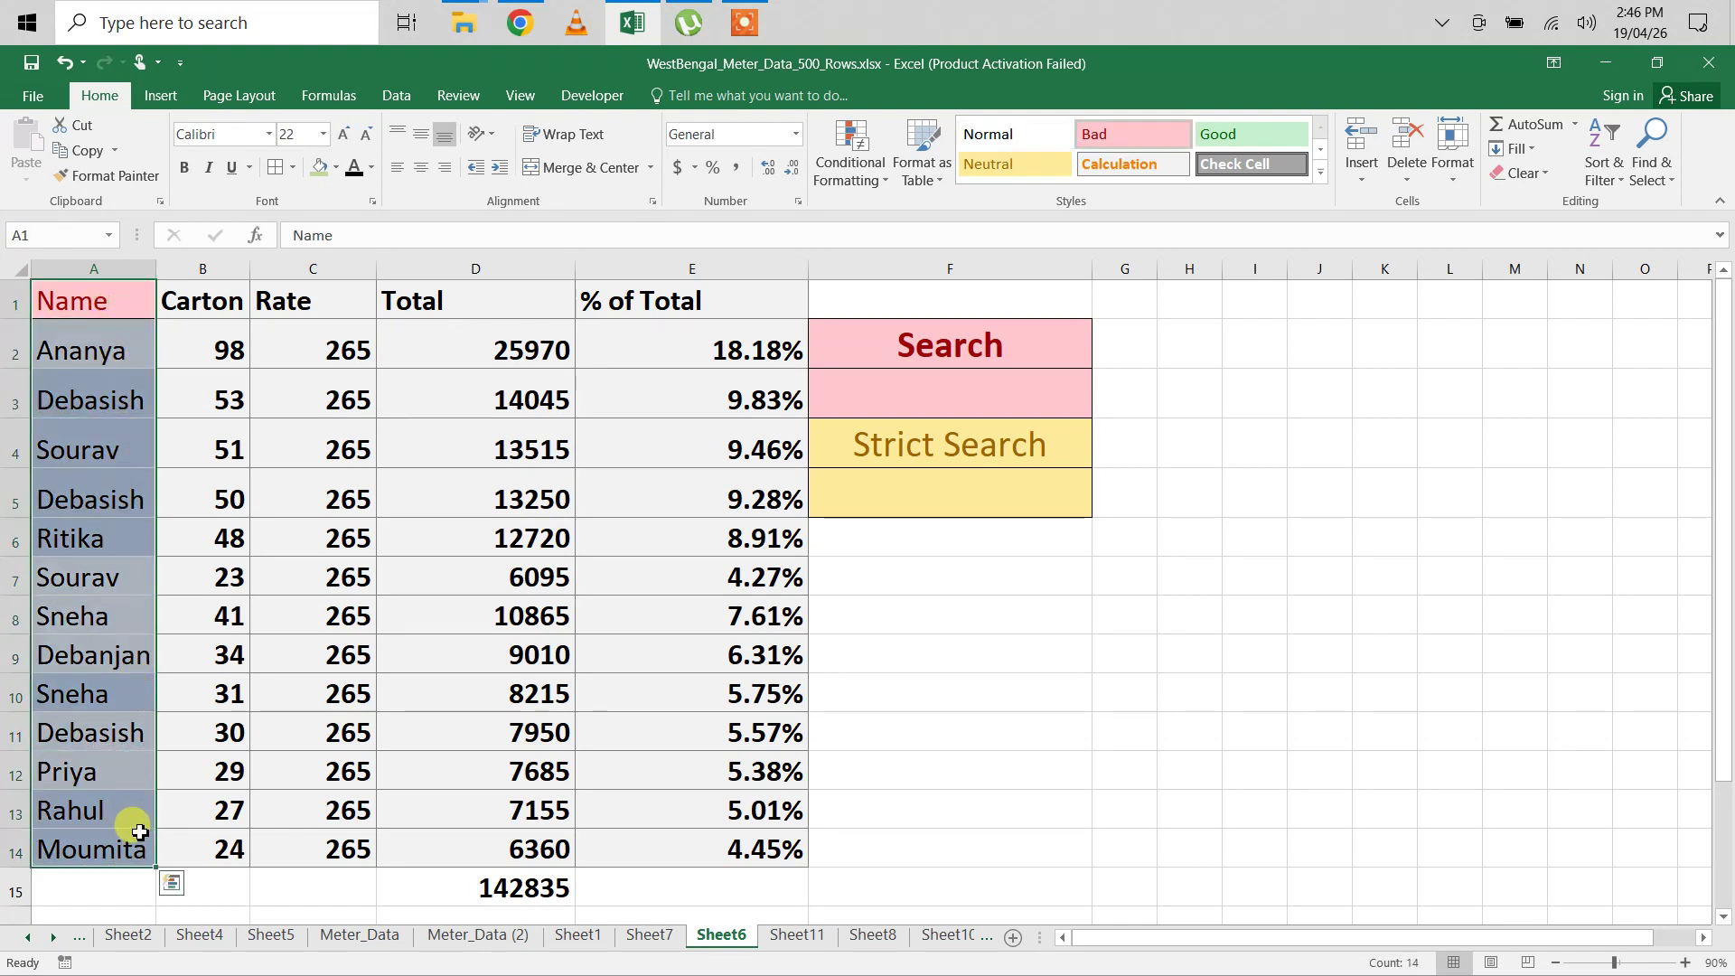
left_click(863, 178)
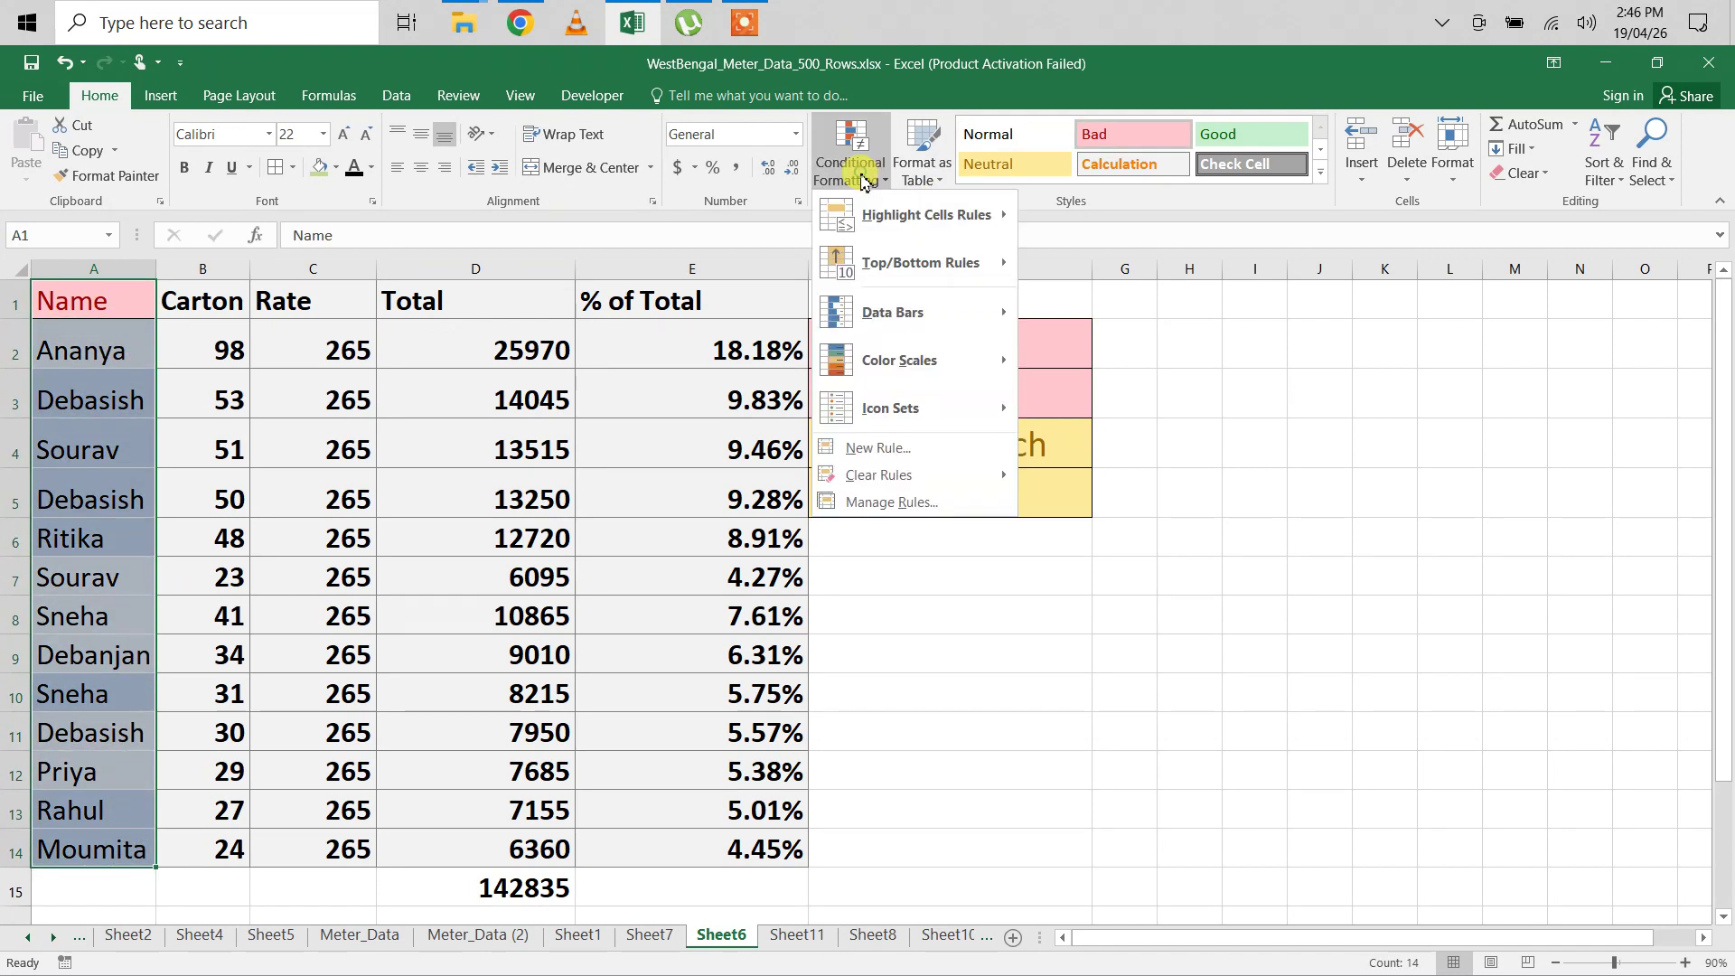
mouse_move(904, 220)
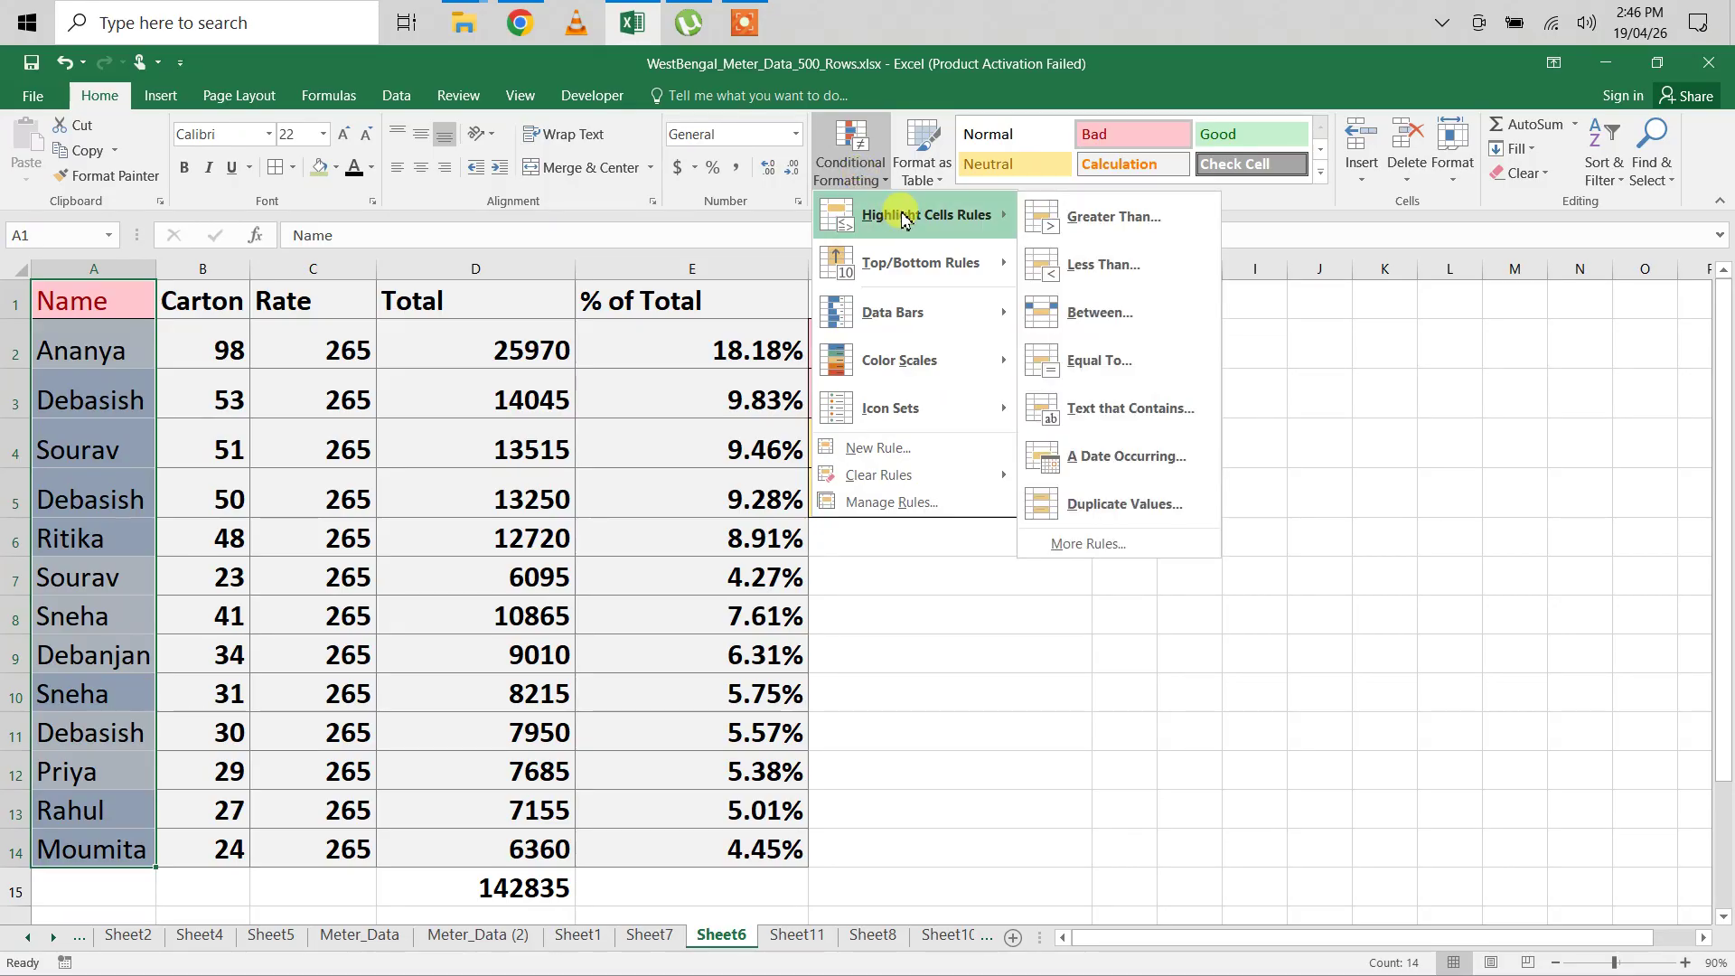
left_click(1103, 503)
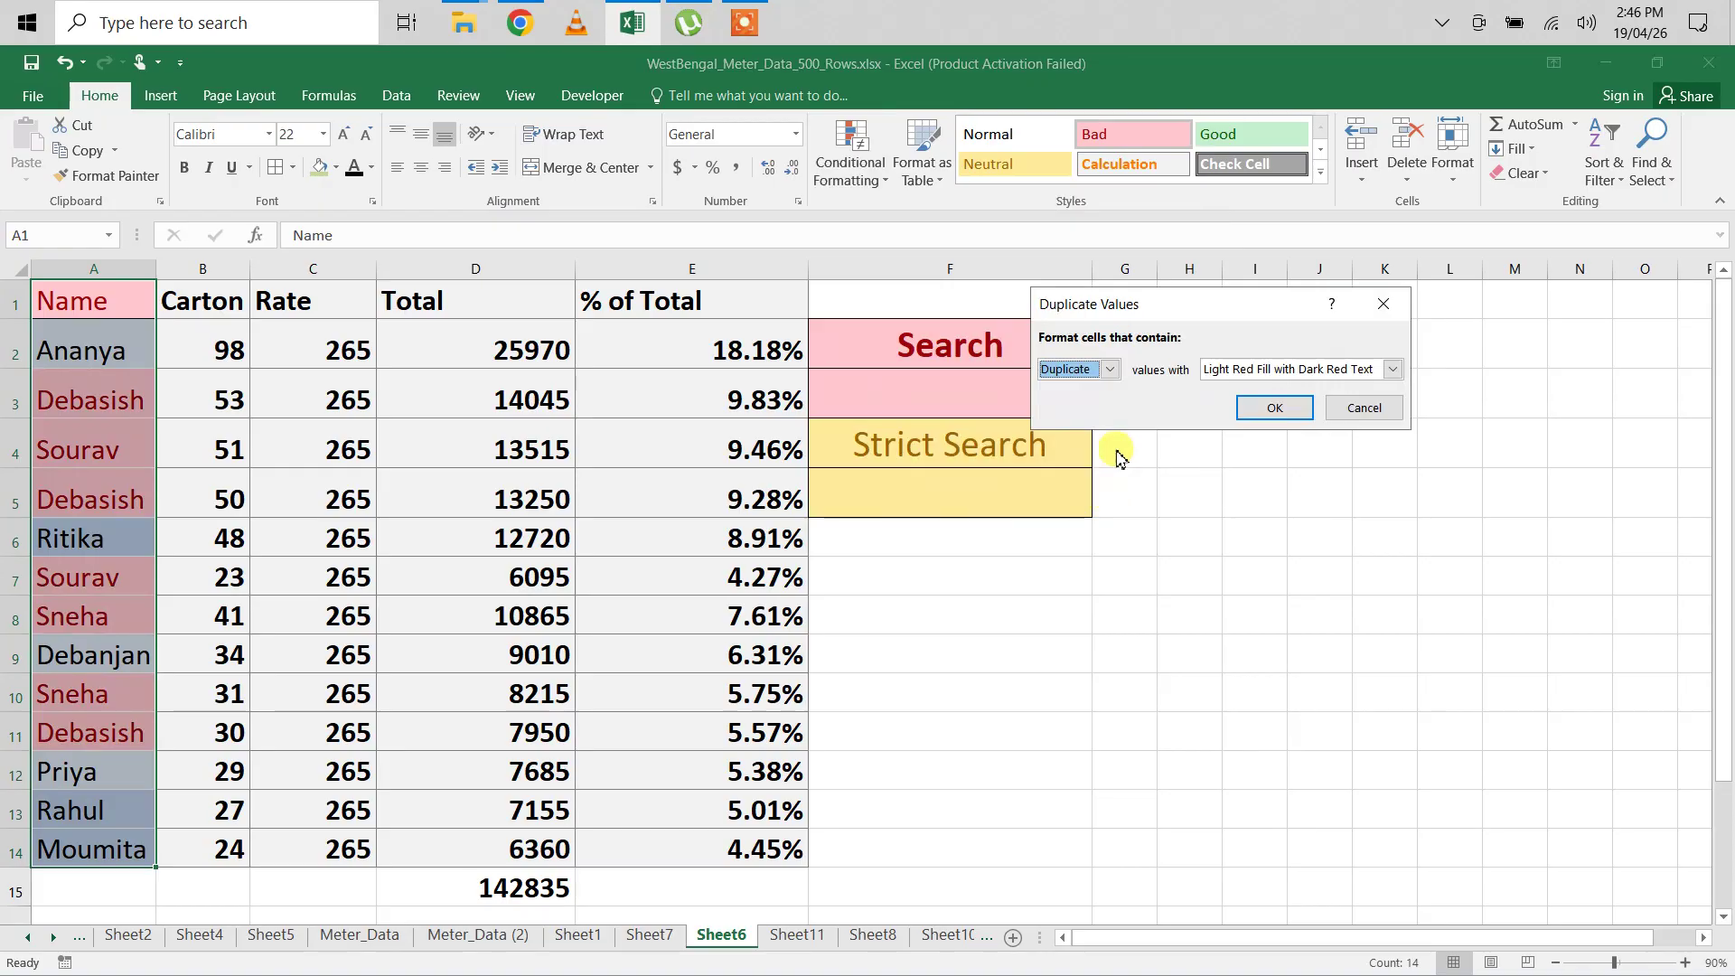
left_click(1392, 370)
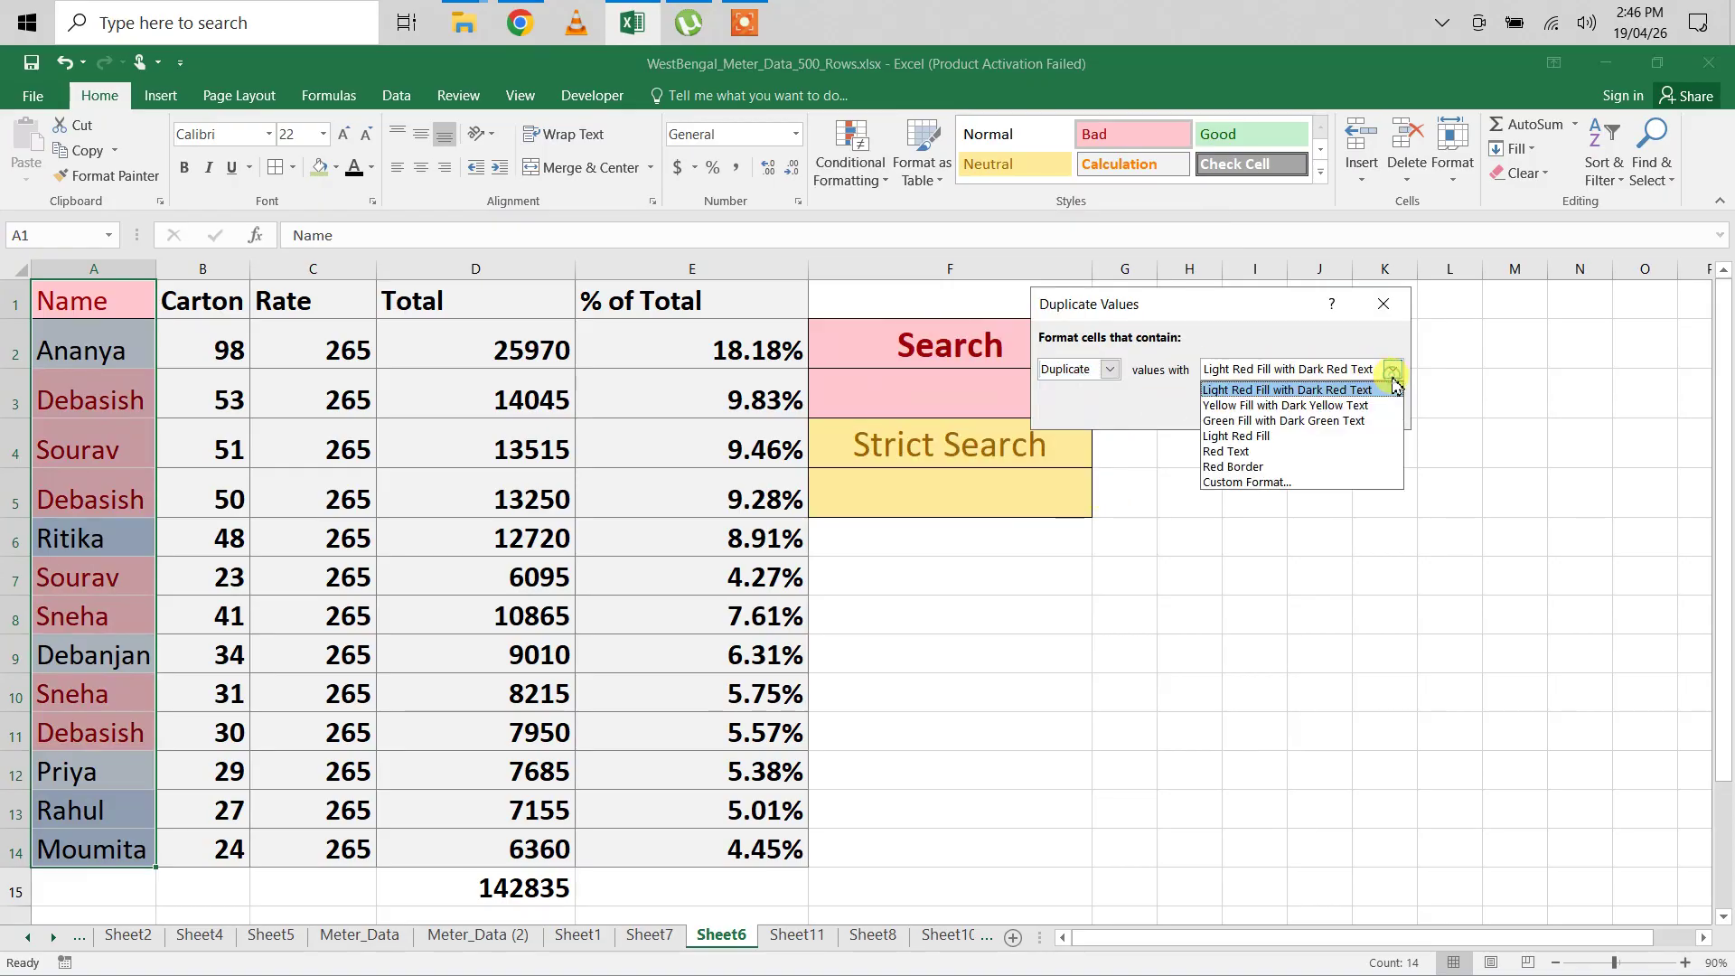
left_click(1274, 484)
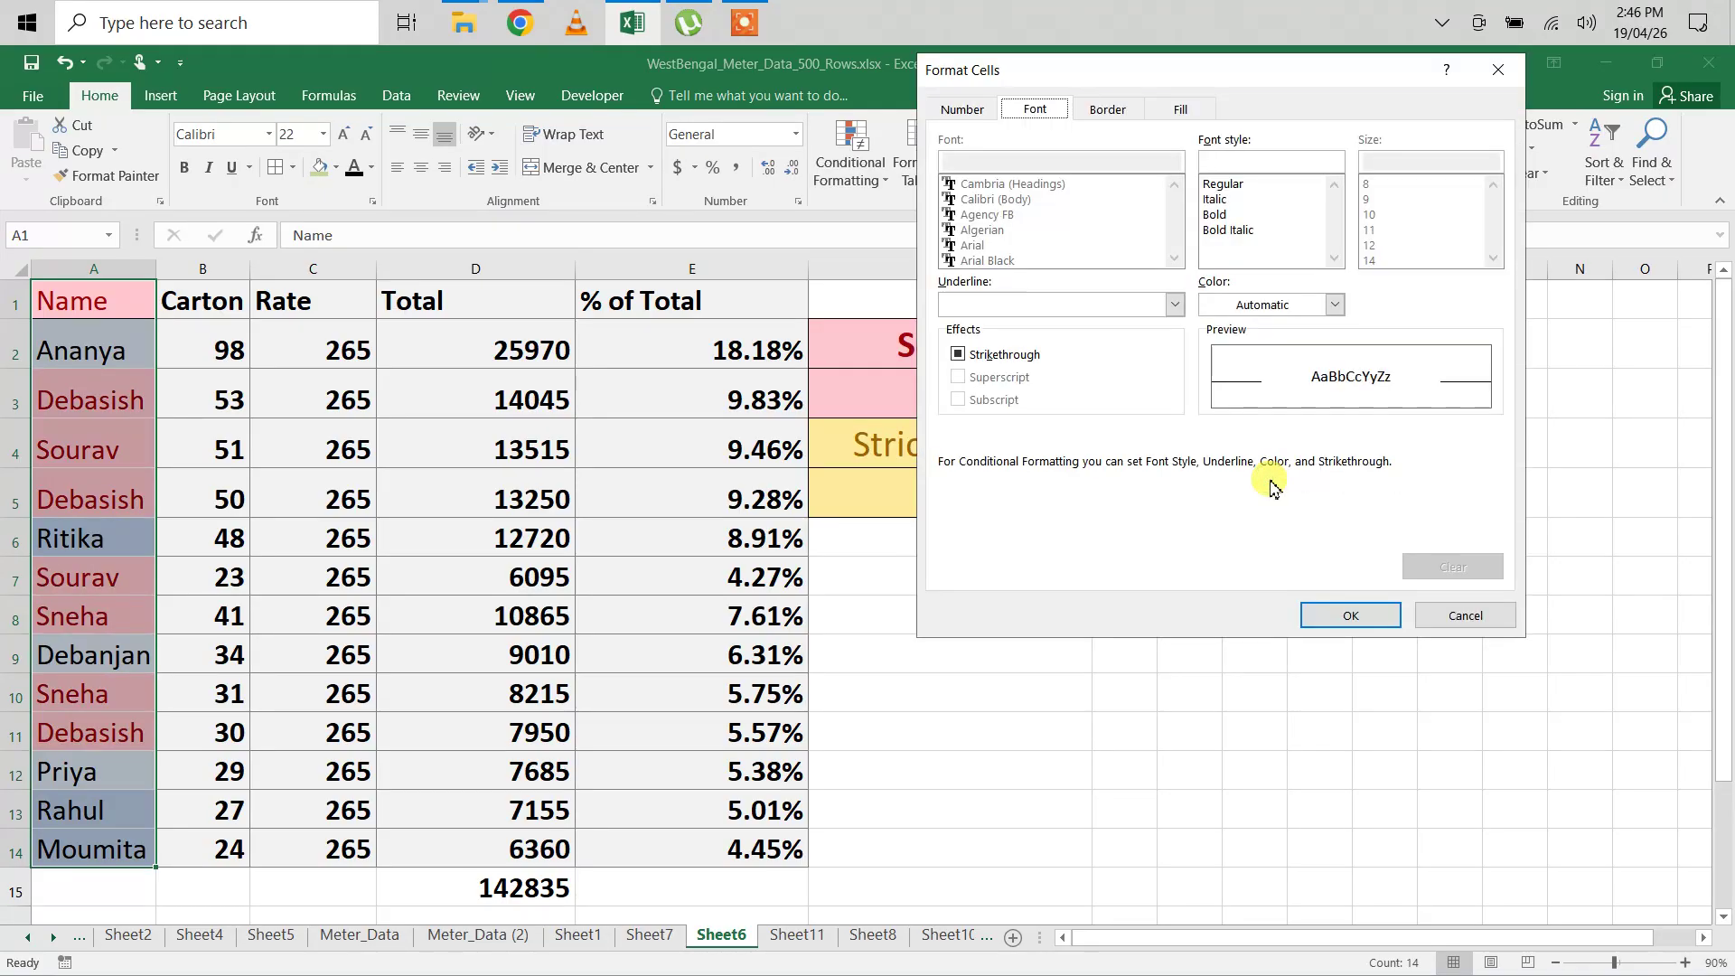
left_click(1180, 111)
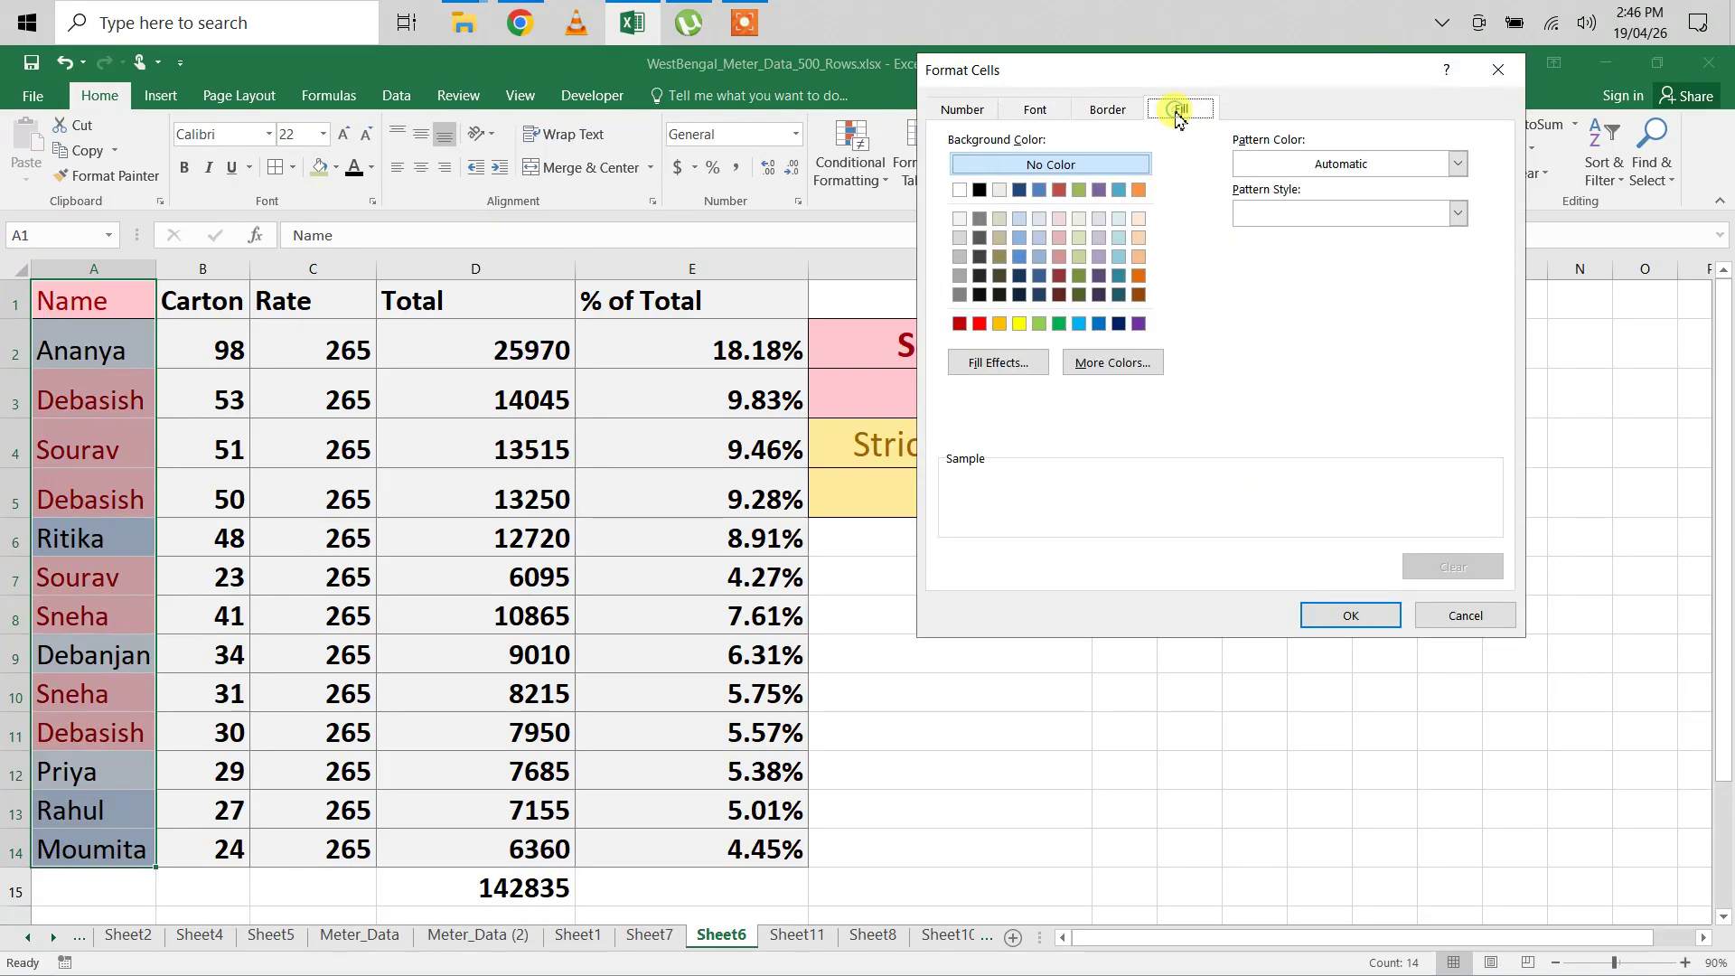
left_click(1080, 257)
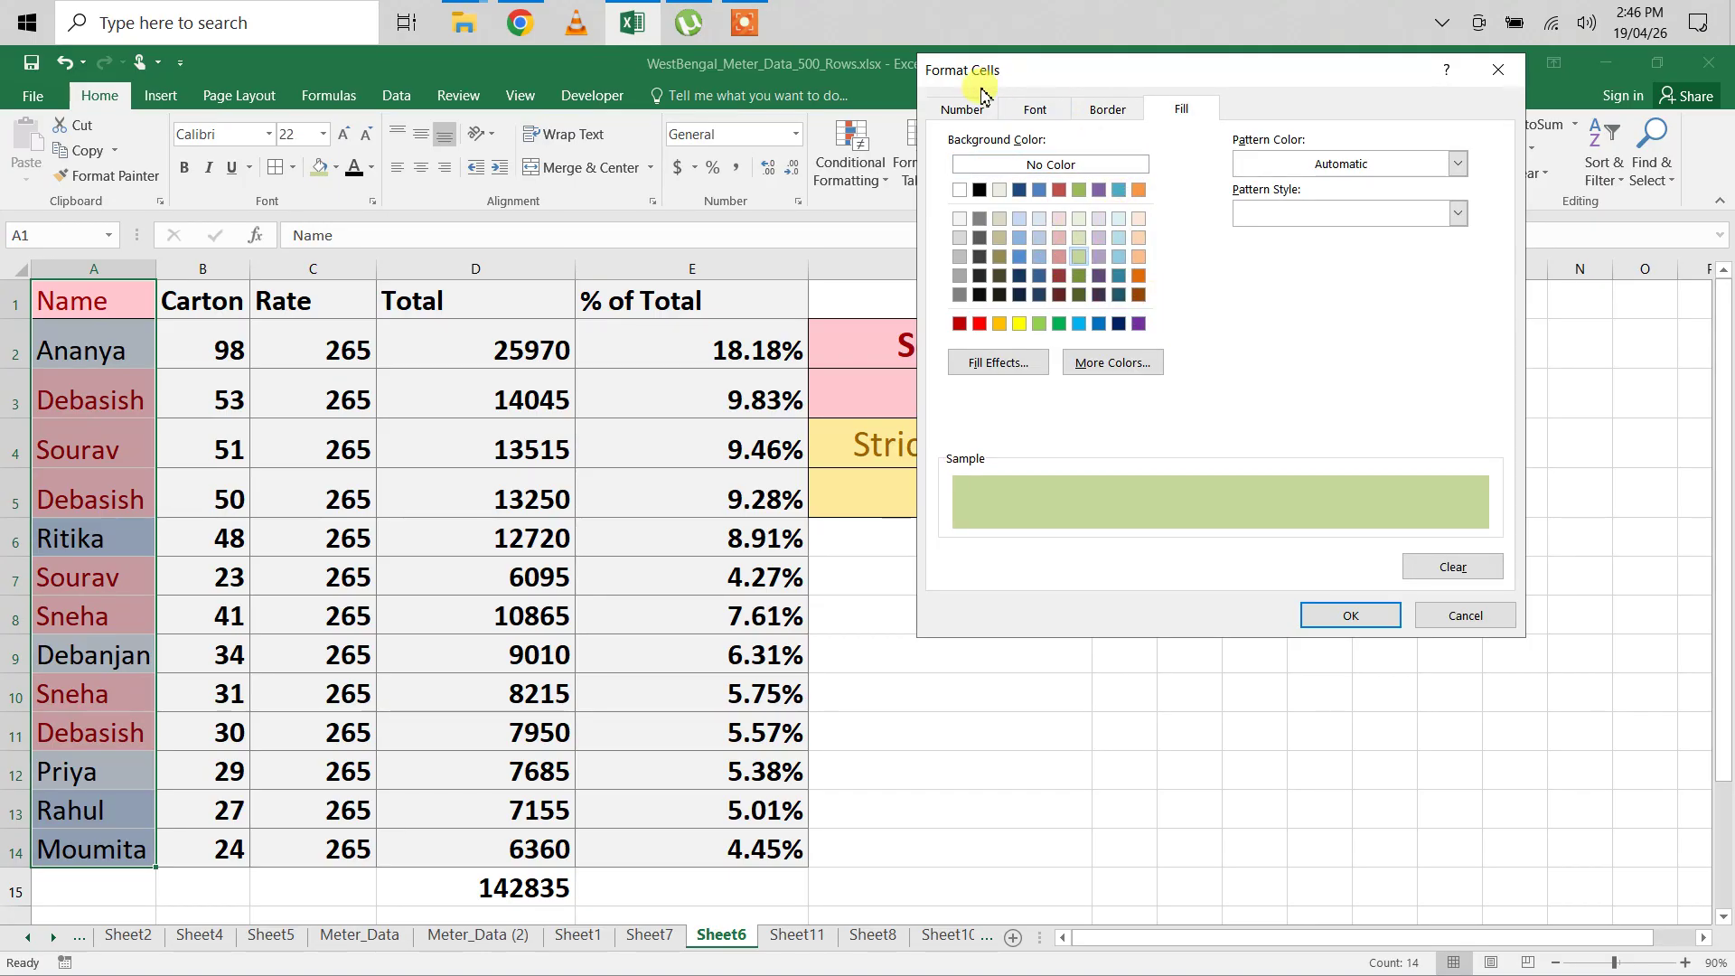
left_click(1353, 616)
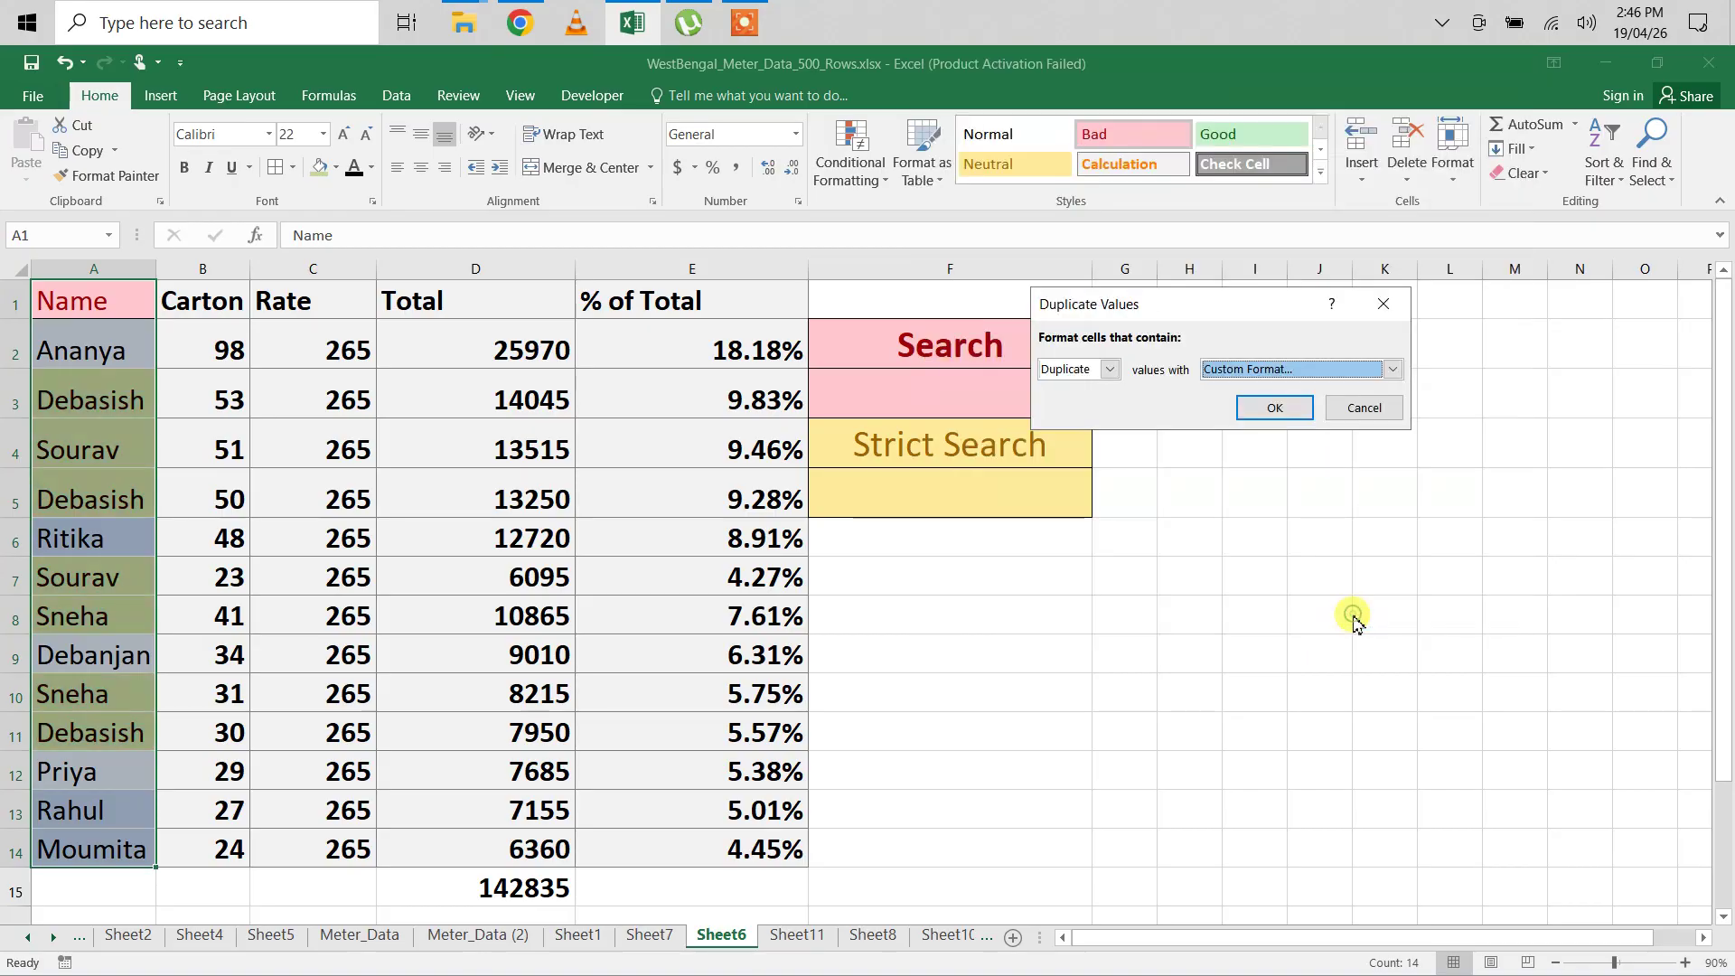
left_click(1283, 408)
left_click(1247, 608)
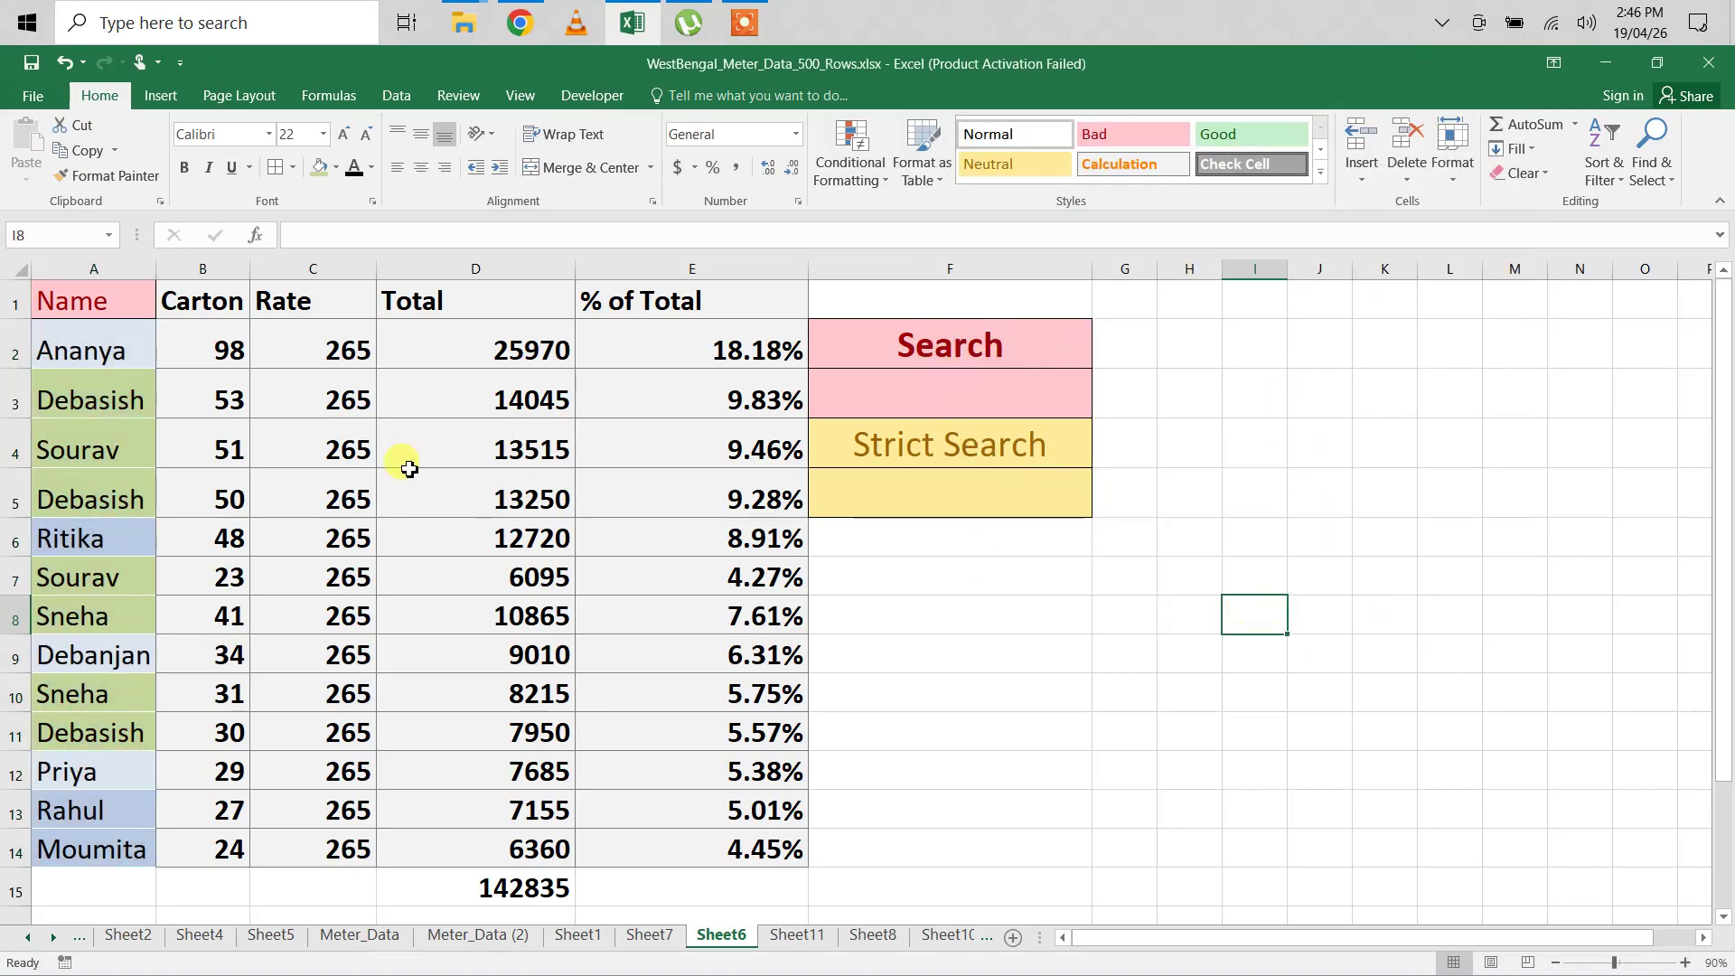
- Examine the highlighted repeated entries in the Name column
left_click(140, 402)
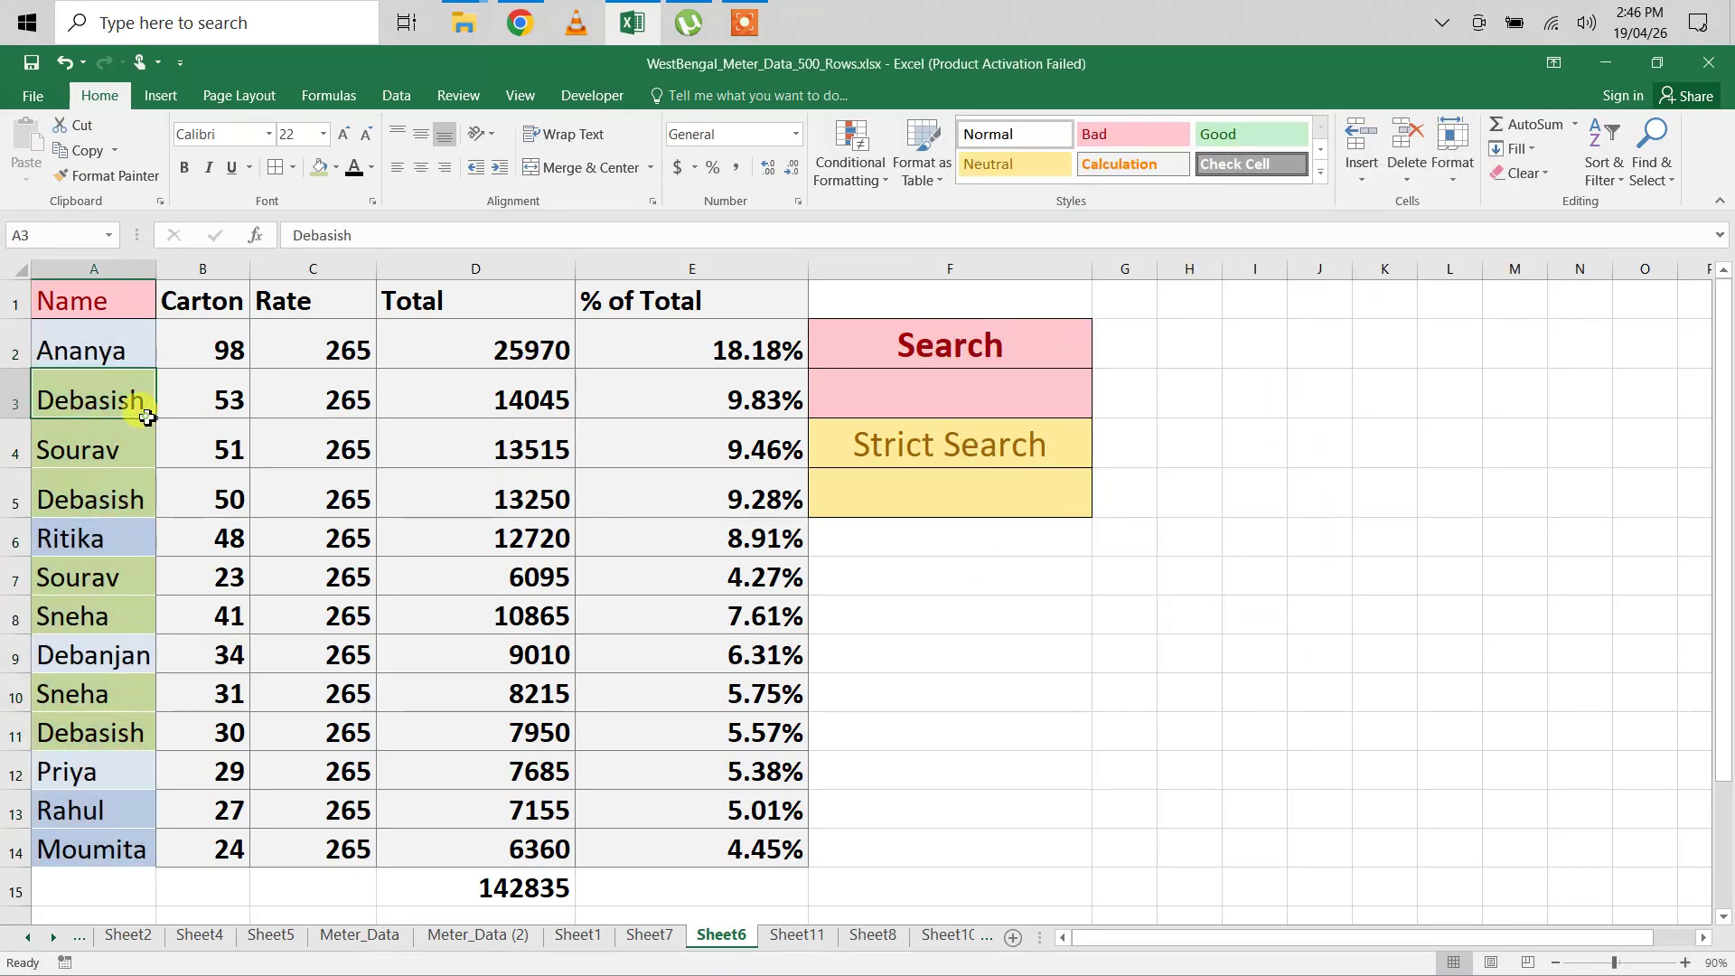
left_click(106, 759)
left_click(105, 497)
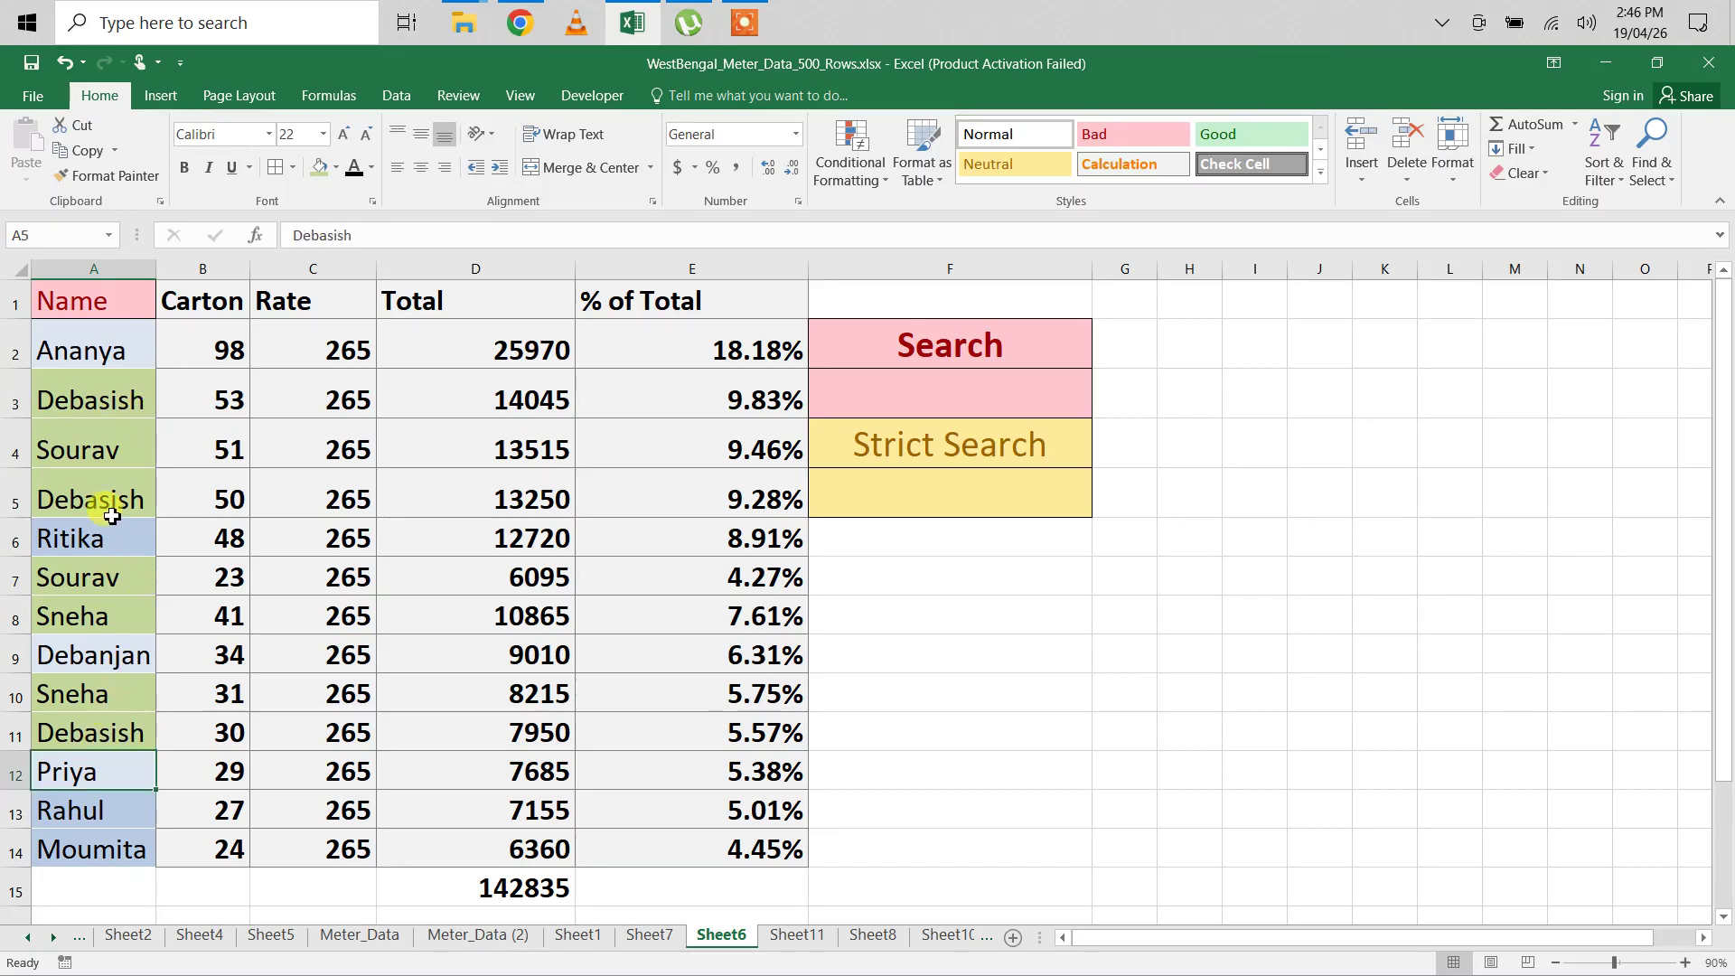
left_click(104, 460)
left_click(97, 583)
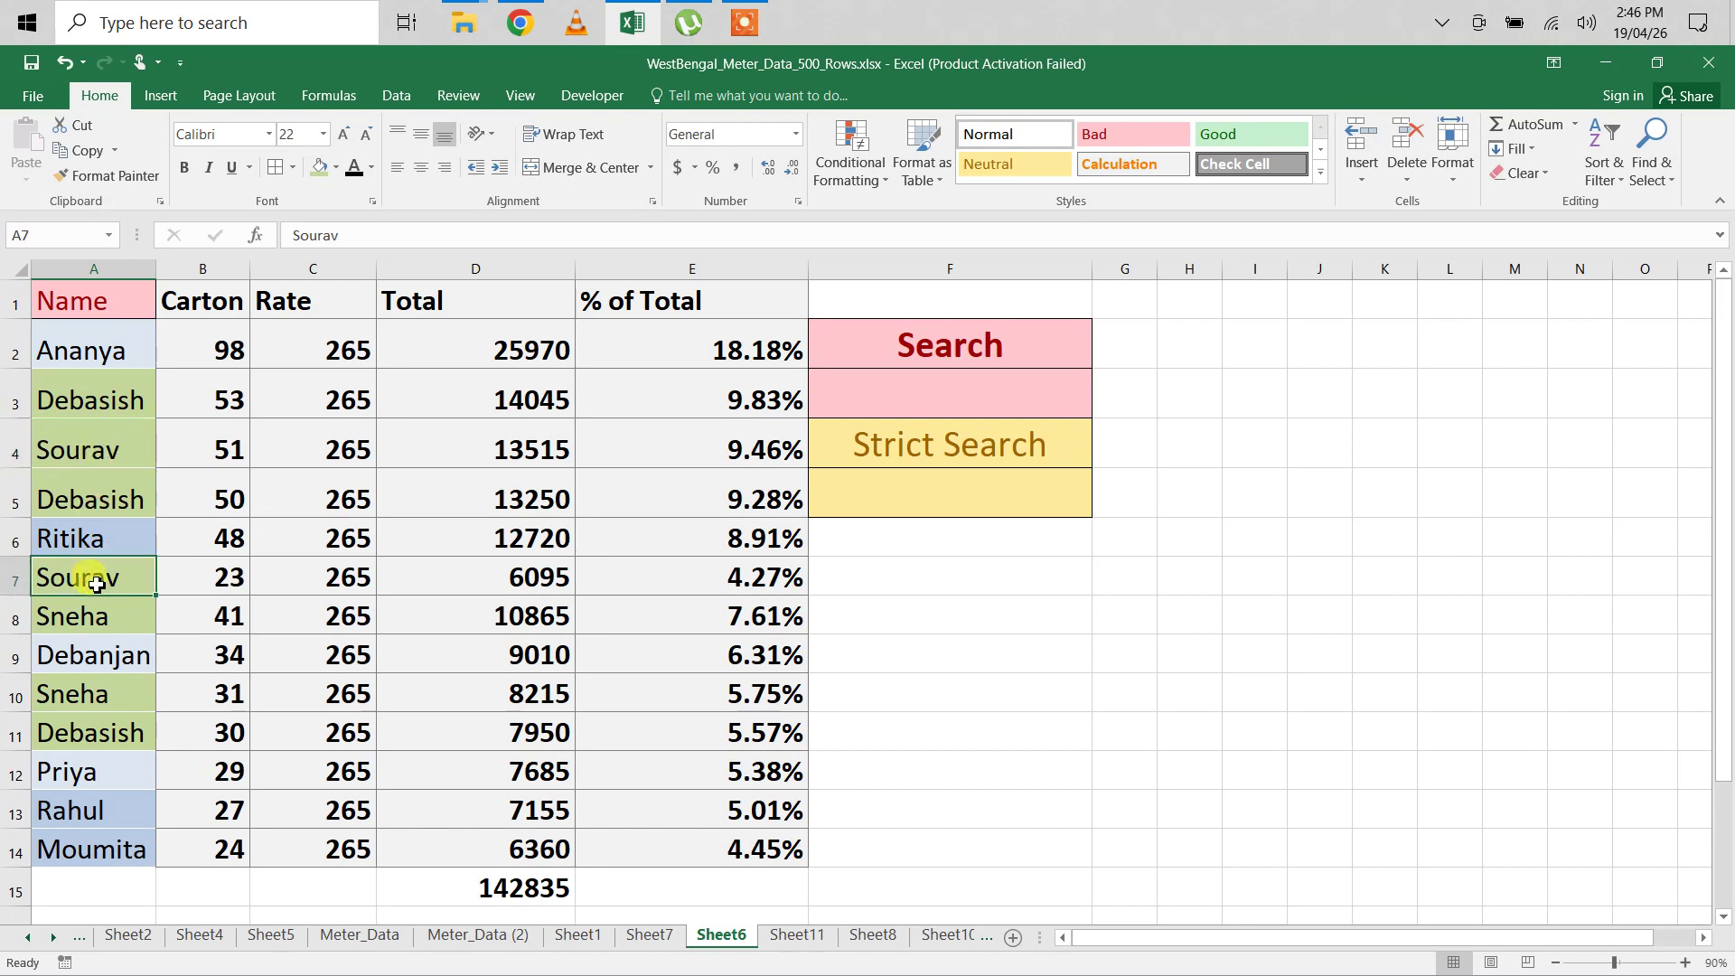
- In F3, enter a VLOOKUP for the name in A3 over A1:E14, with column index 4 and range lookup 0
left_click(898, 404)
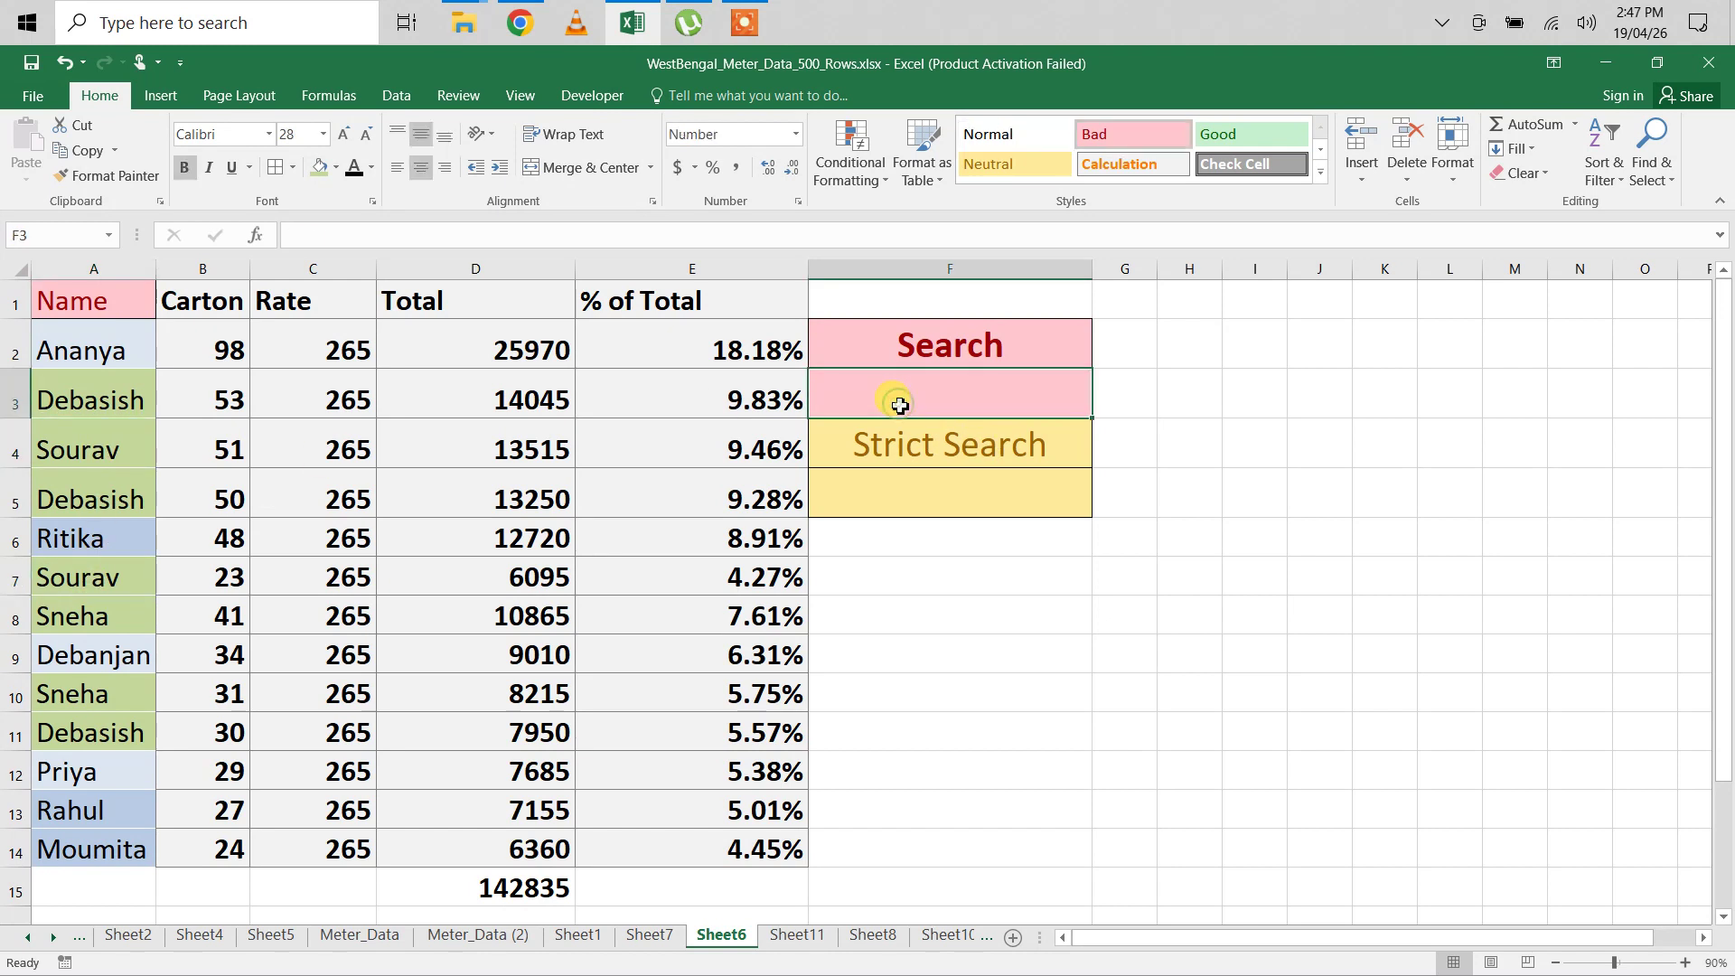
type("=vl")
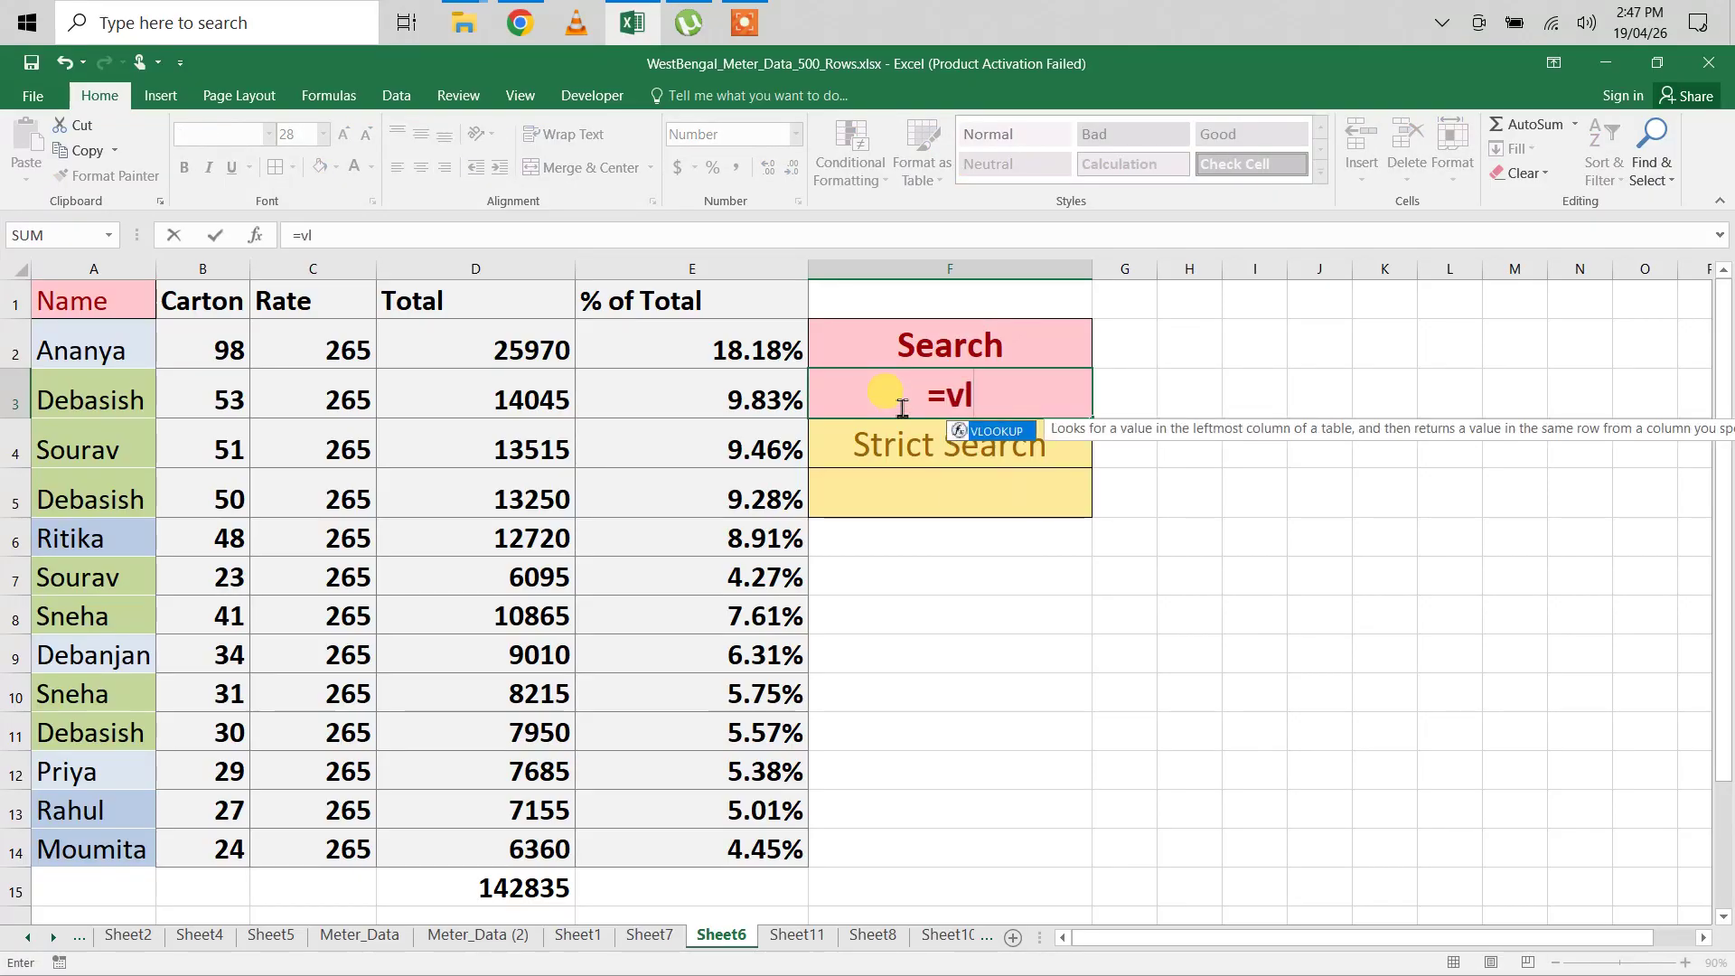
key("Tab")
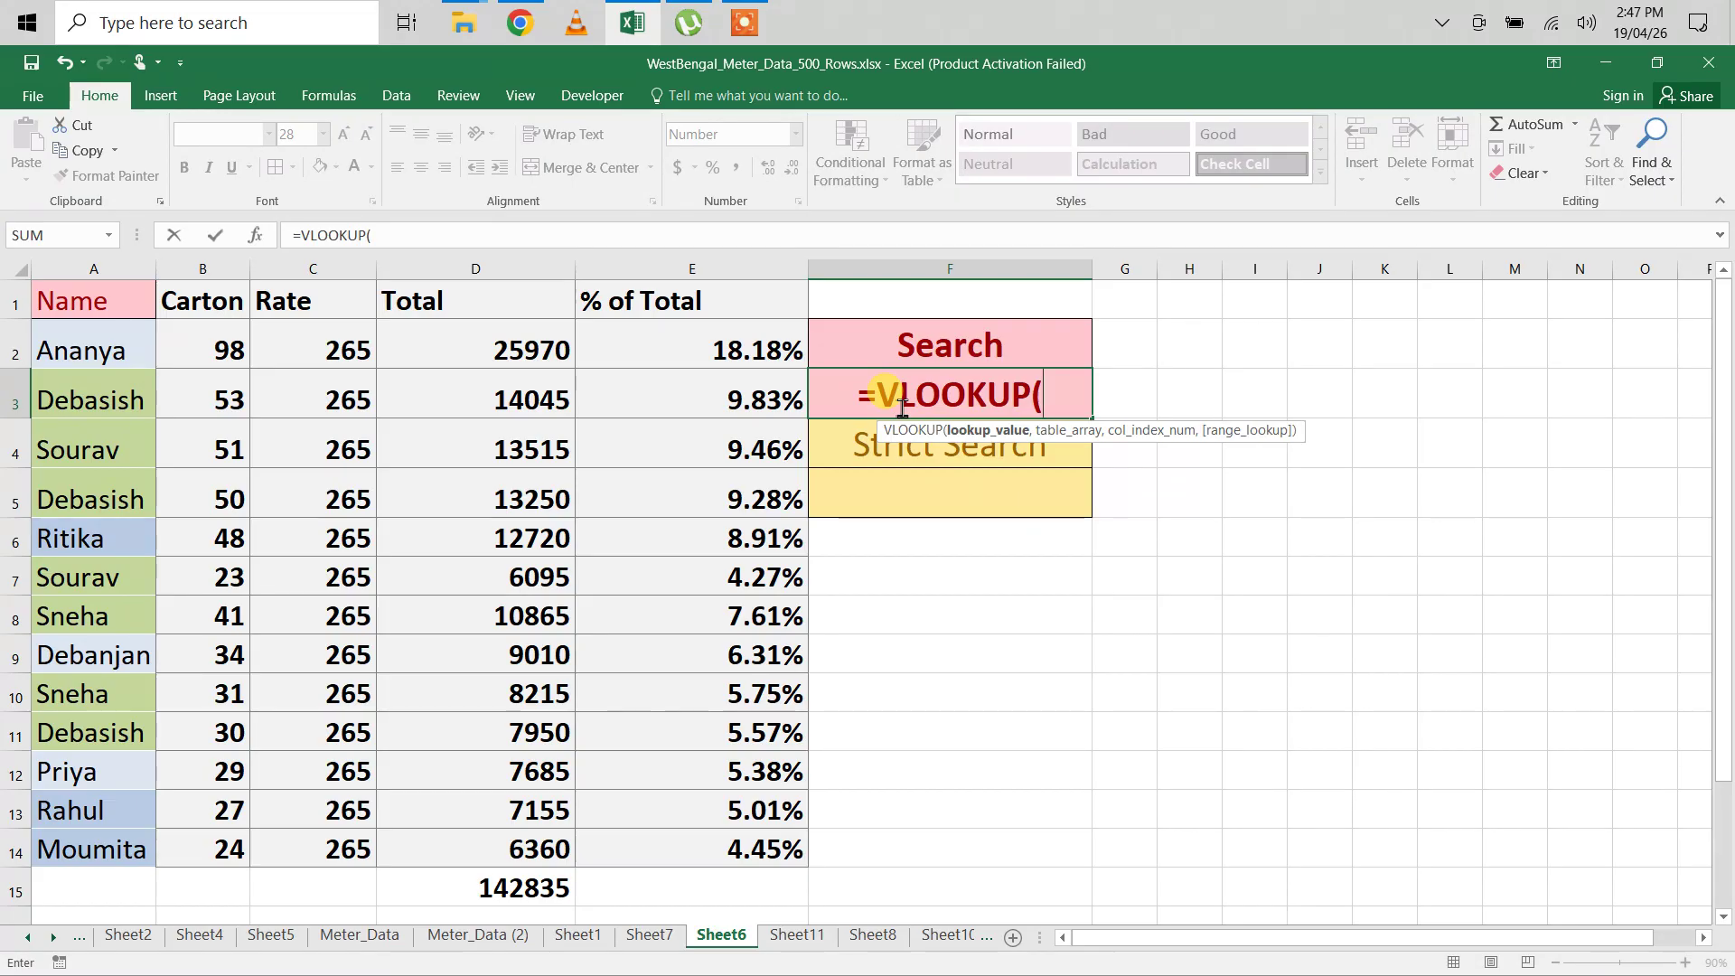
type("\"")
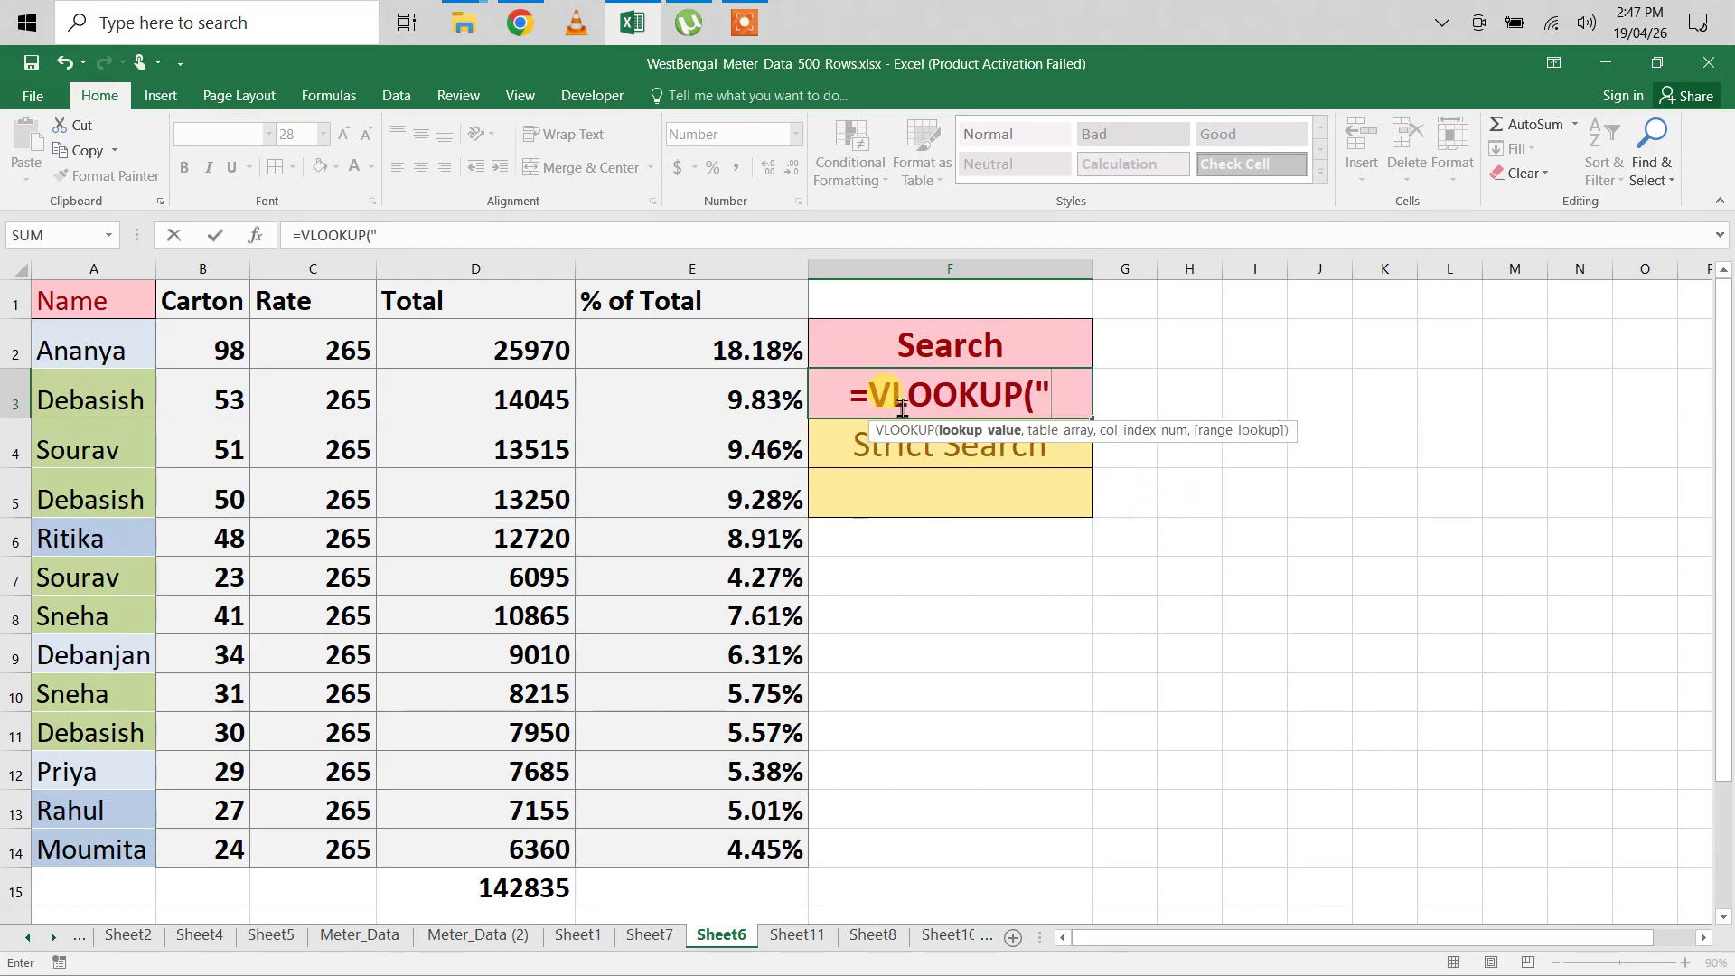
type("Deba")
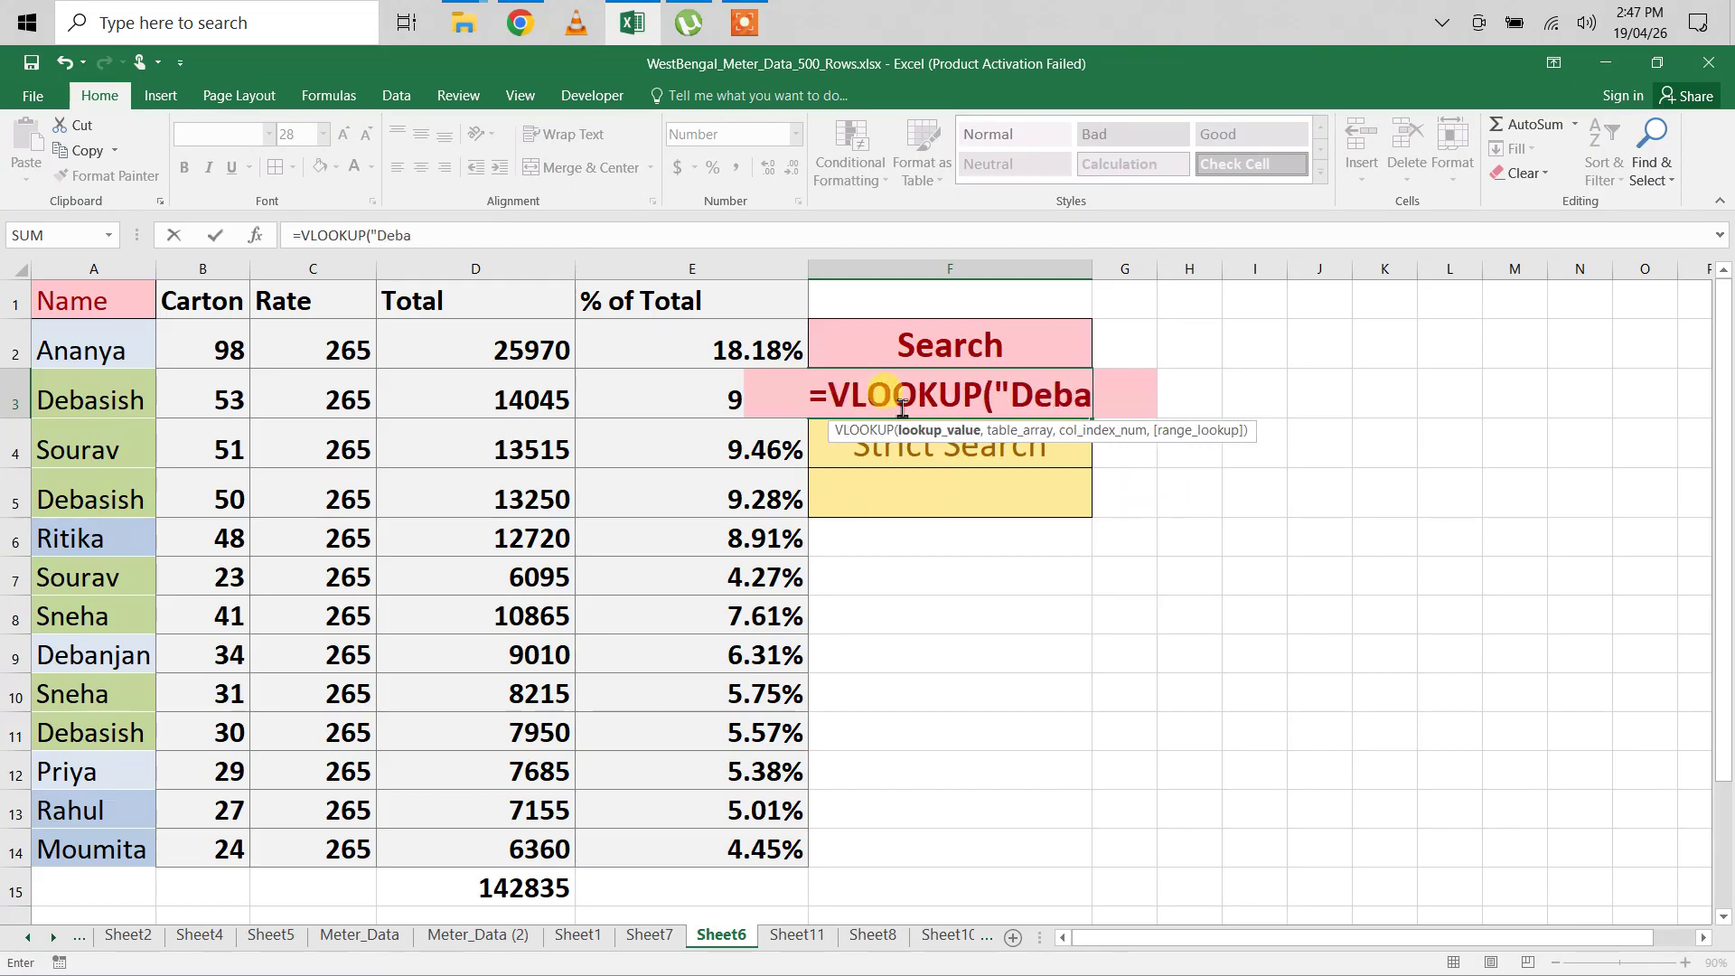
type("sish\"")
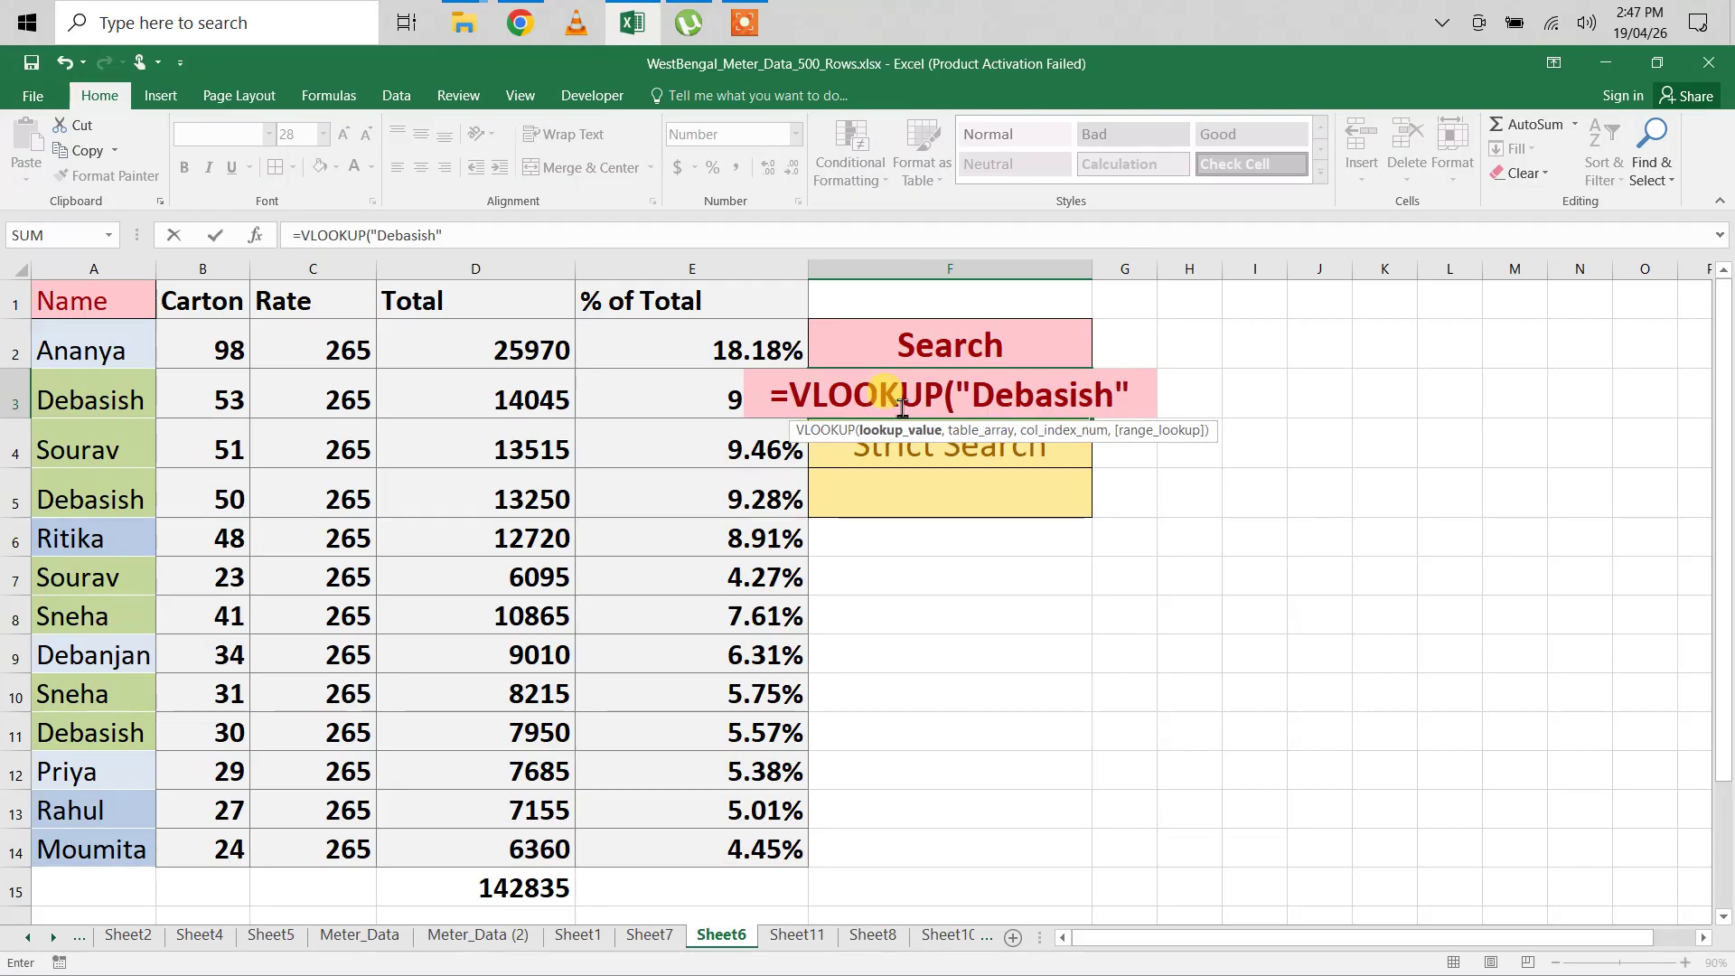
type(",")
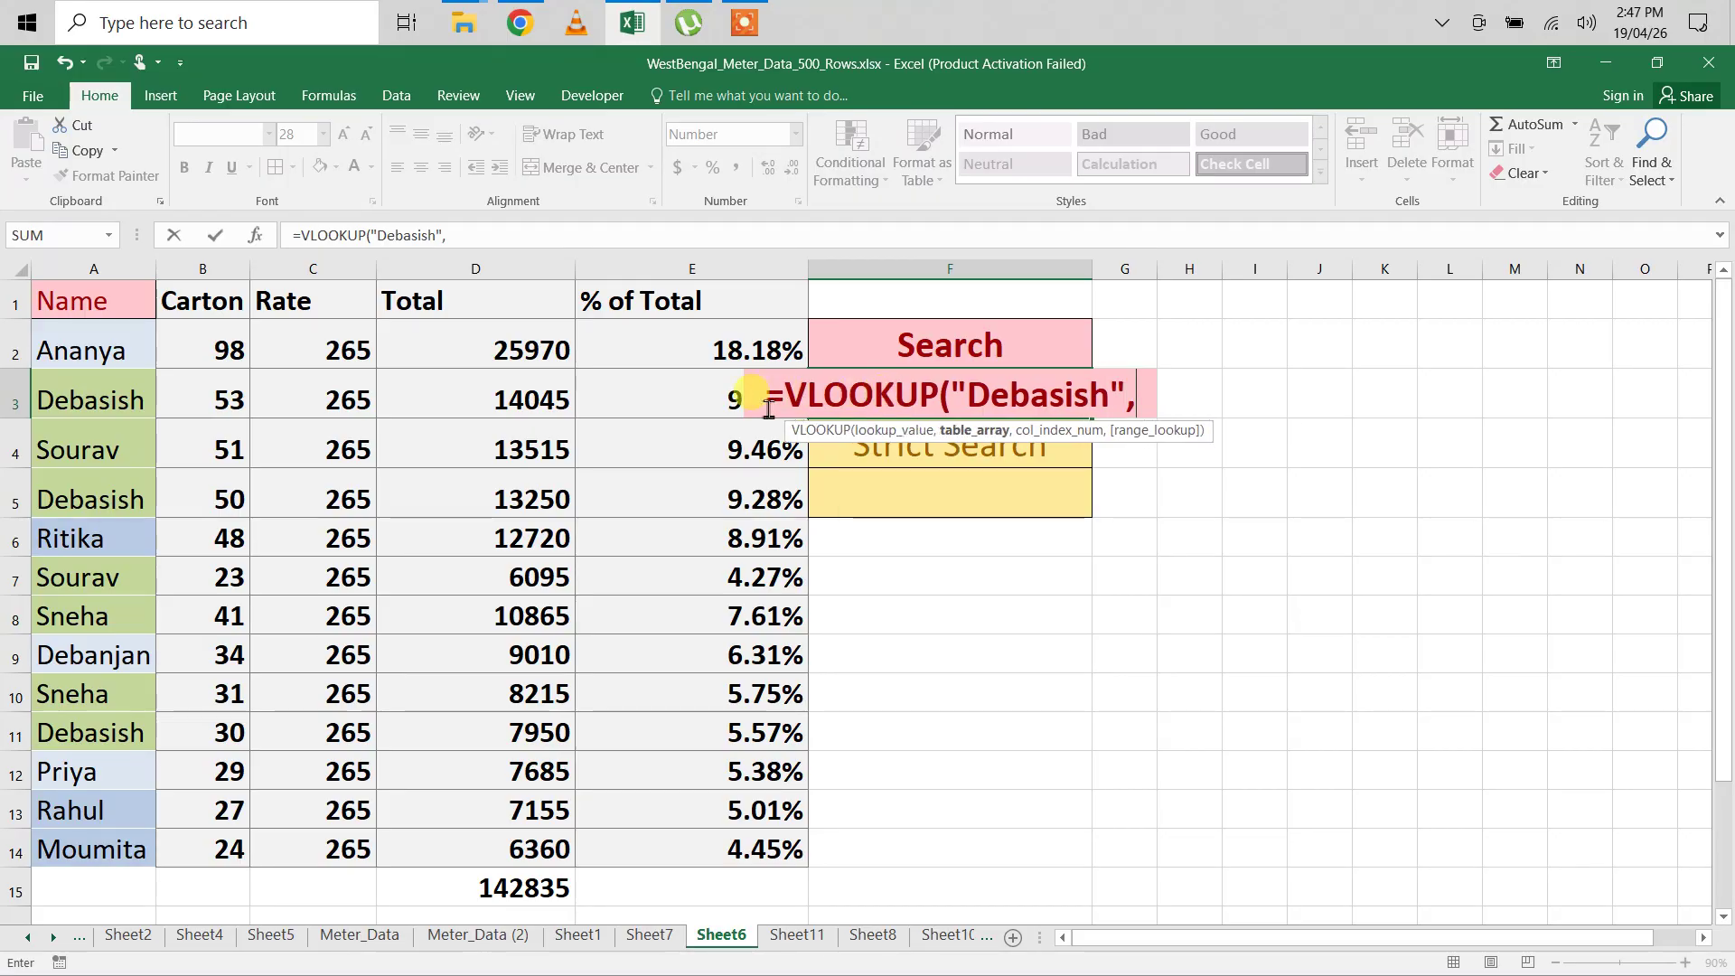
left_click(97, 298)
mouse_move(97, 298)
left_mouse_down()
mouse_move(470, 741)
mouse_move(542, 806)
mouse_move(707, 850)
left_mouse_up()
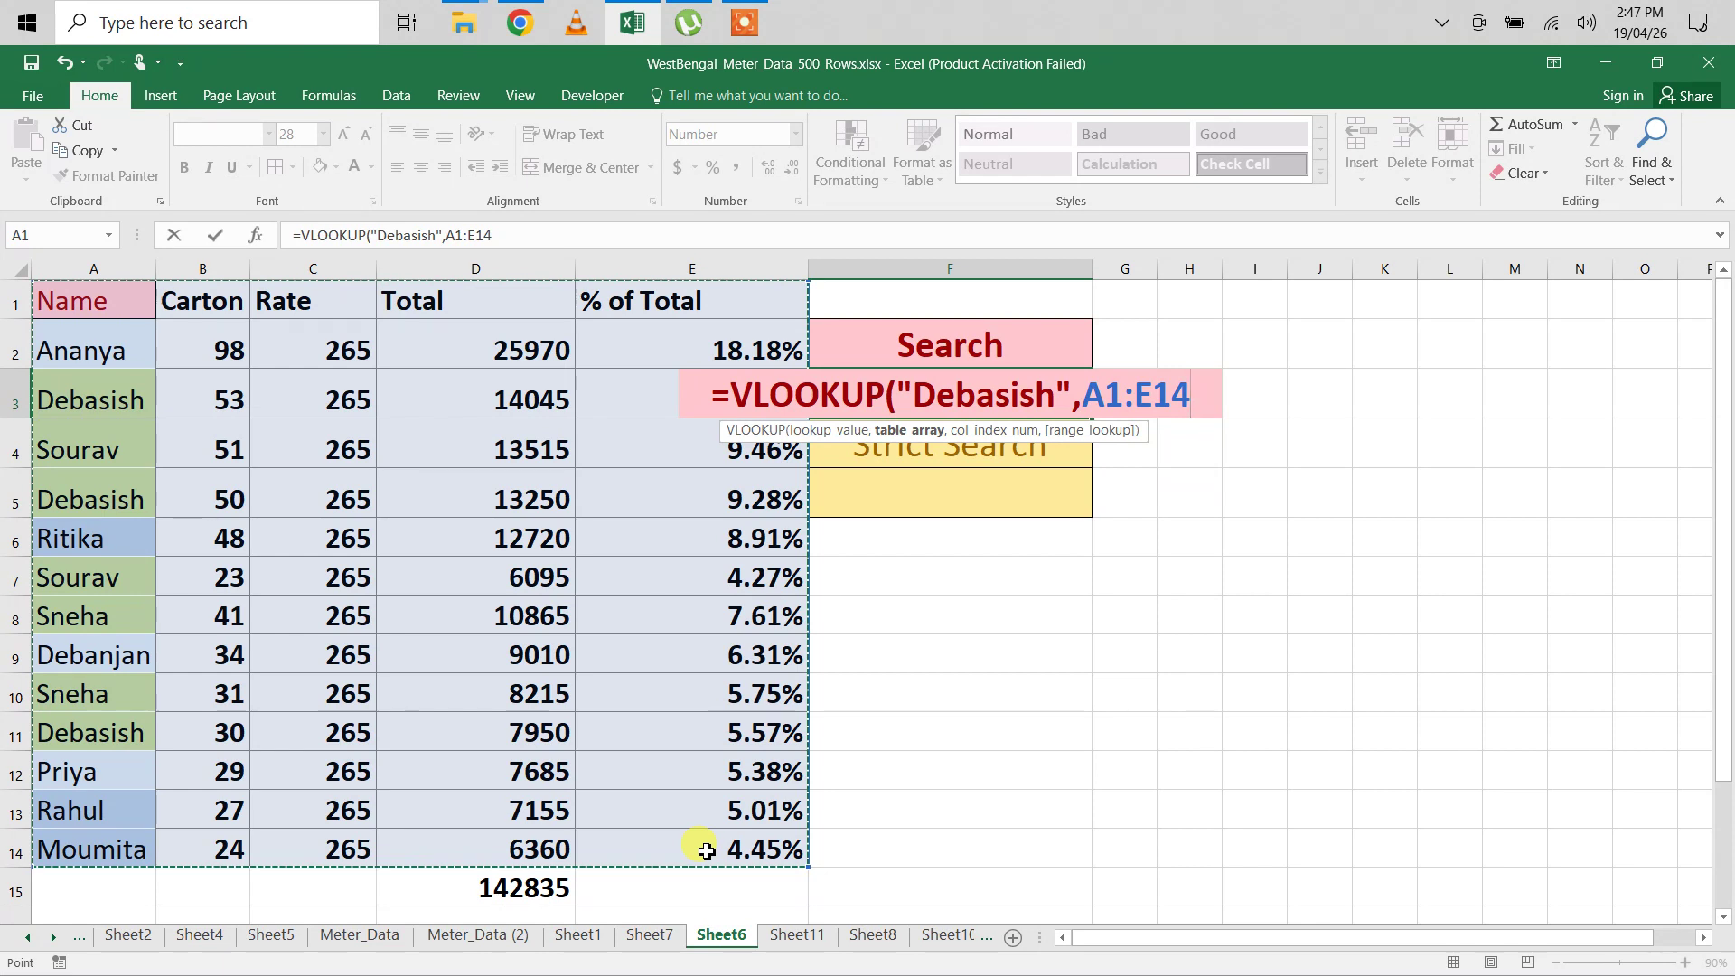
type(",")
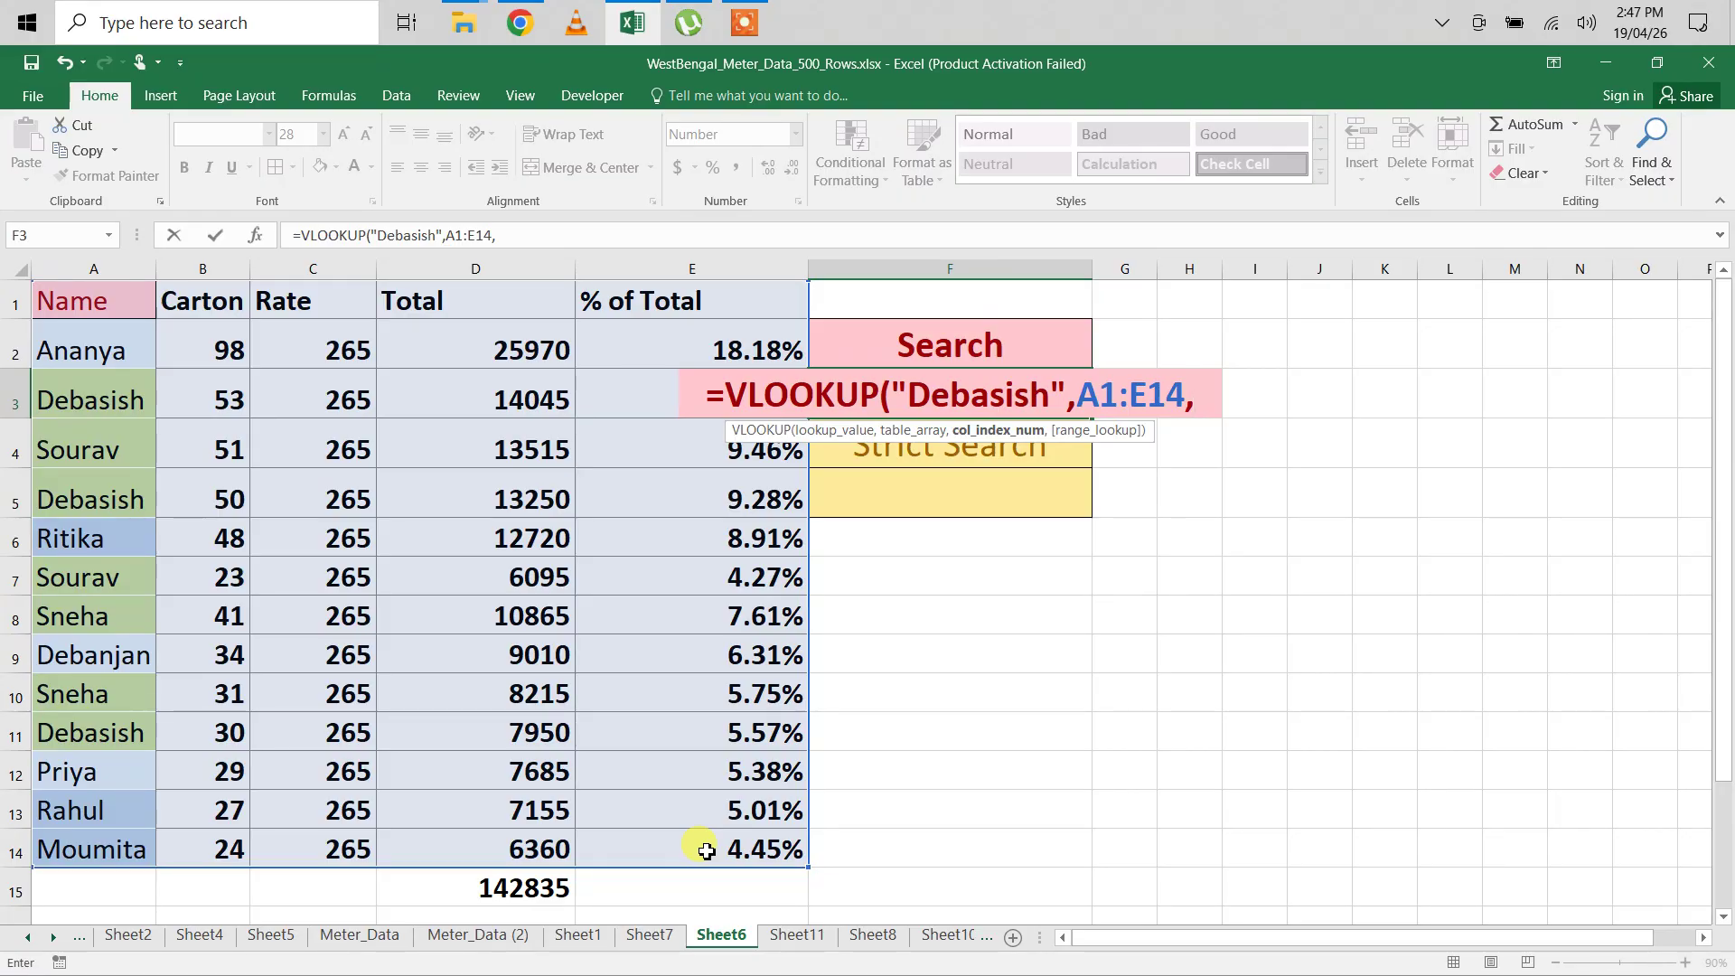
type("4,")
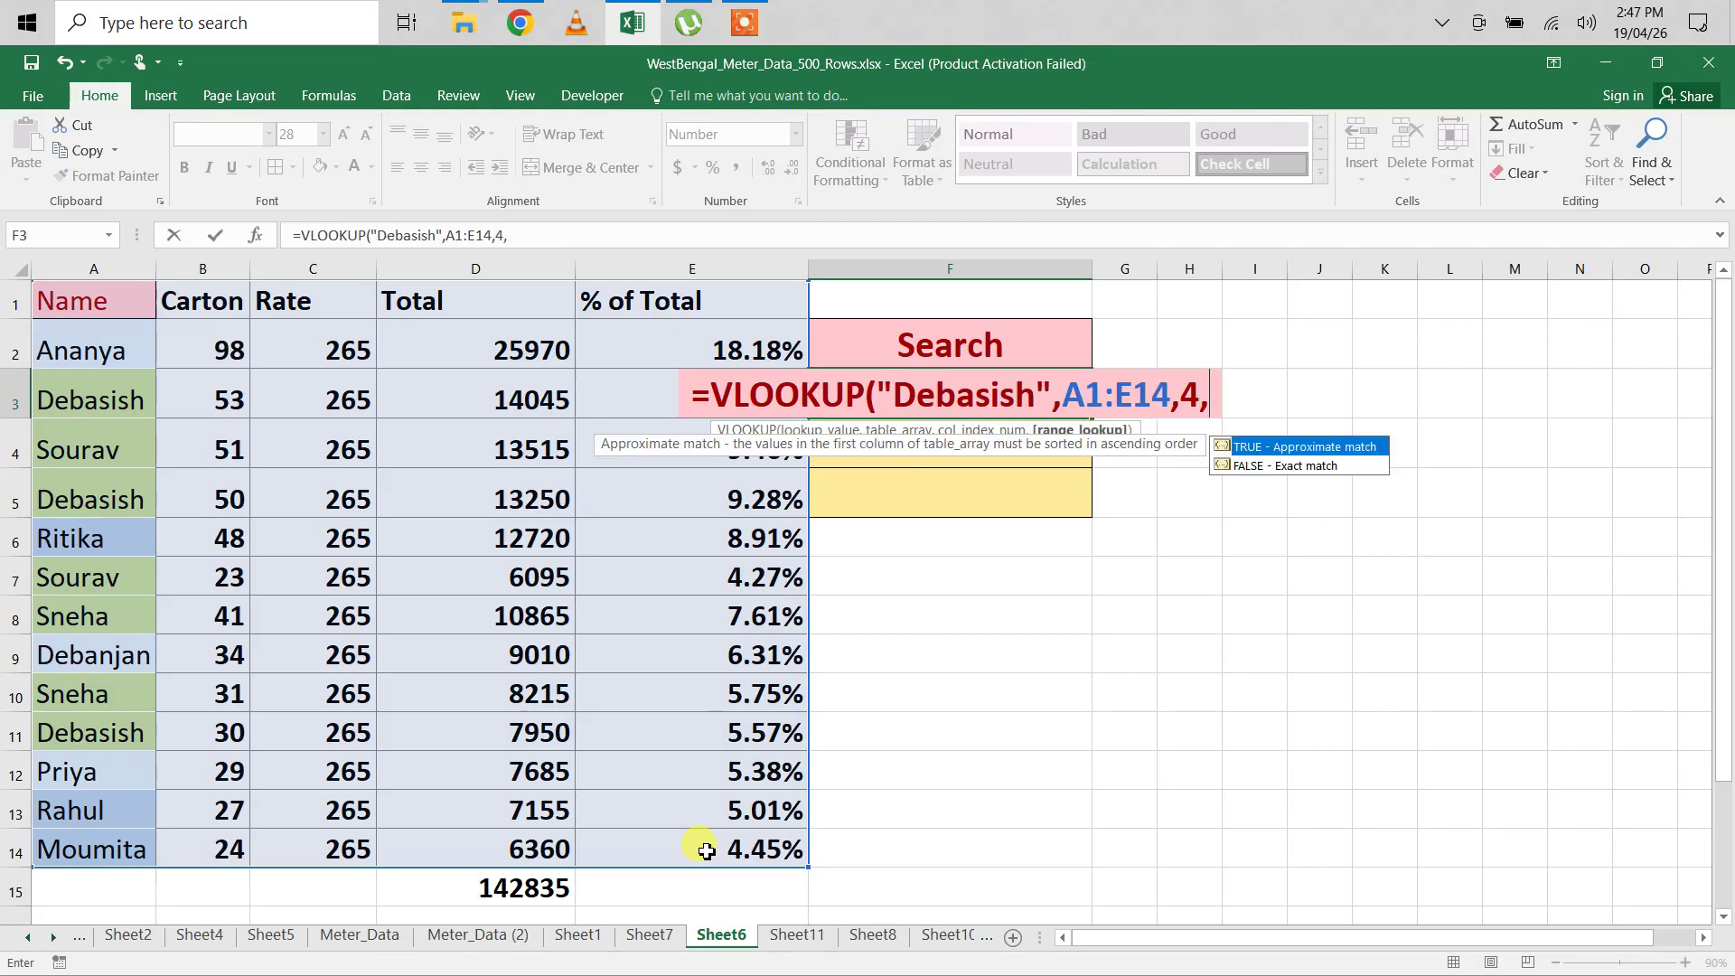
type("0)")
key("Return")
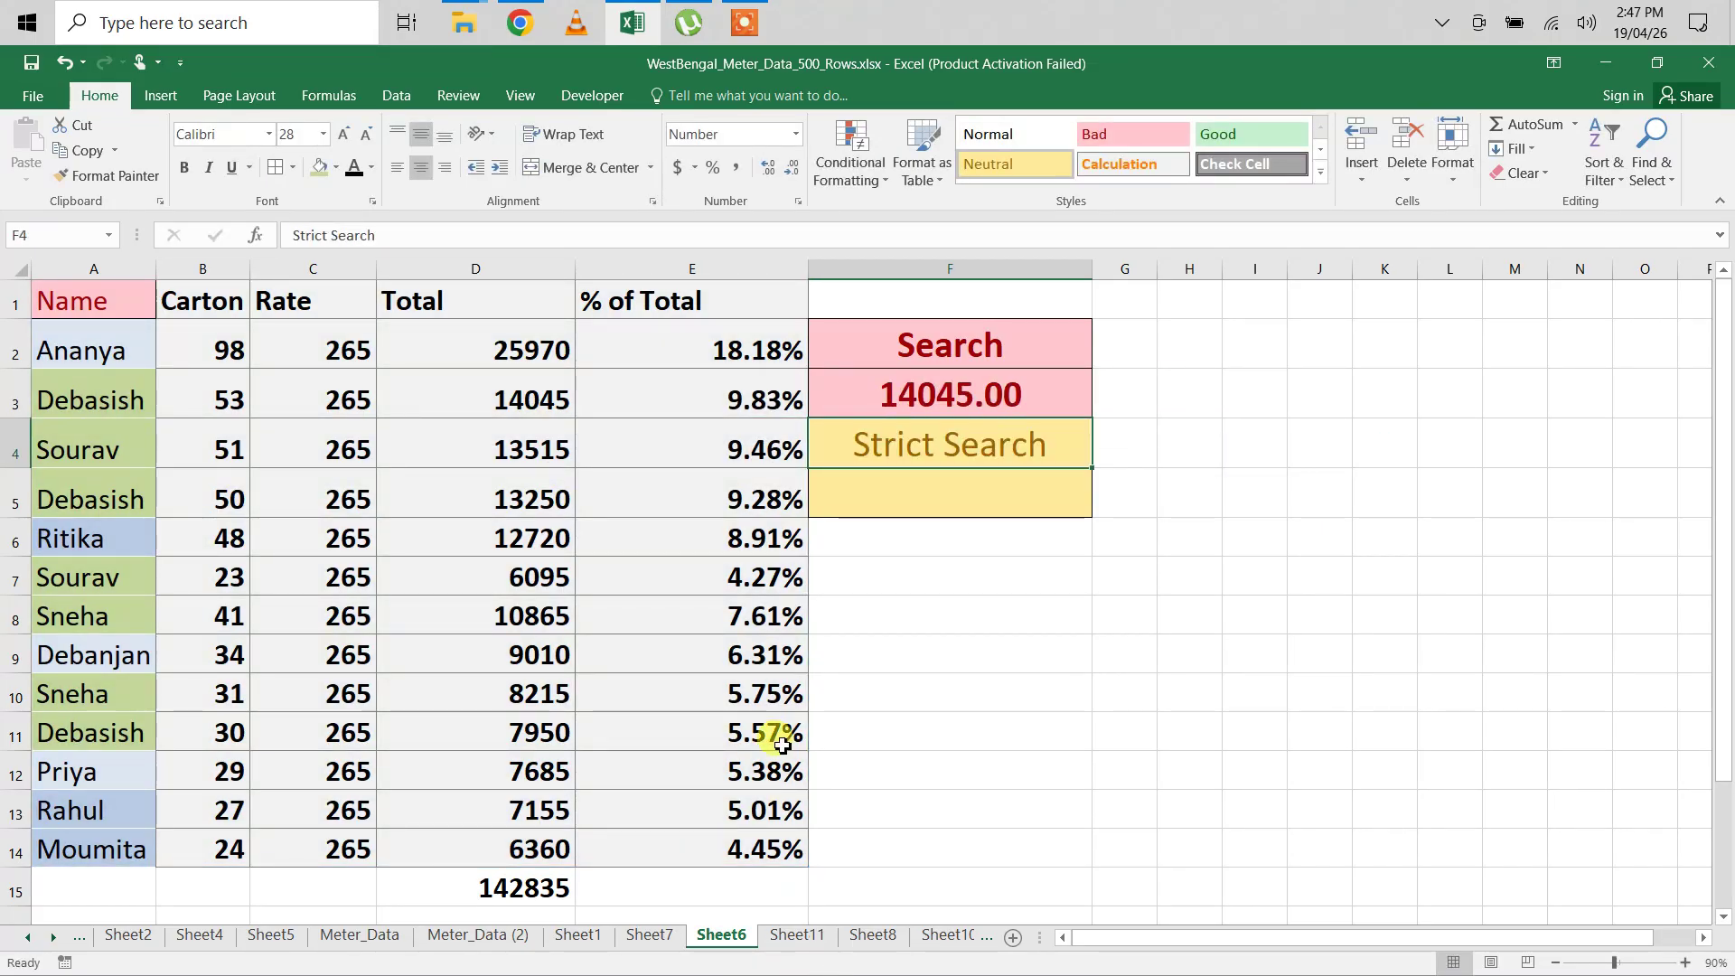
- Replace the name in A3 with a different first name that is not in the list
left_click(482, 398)
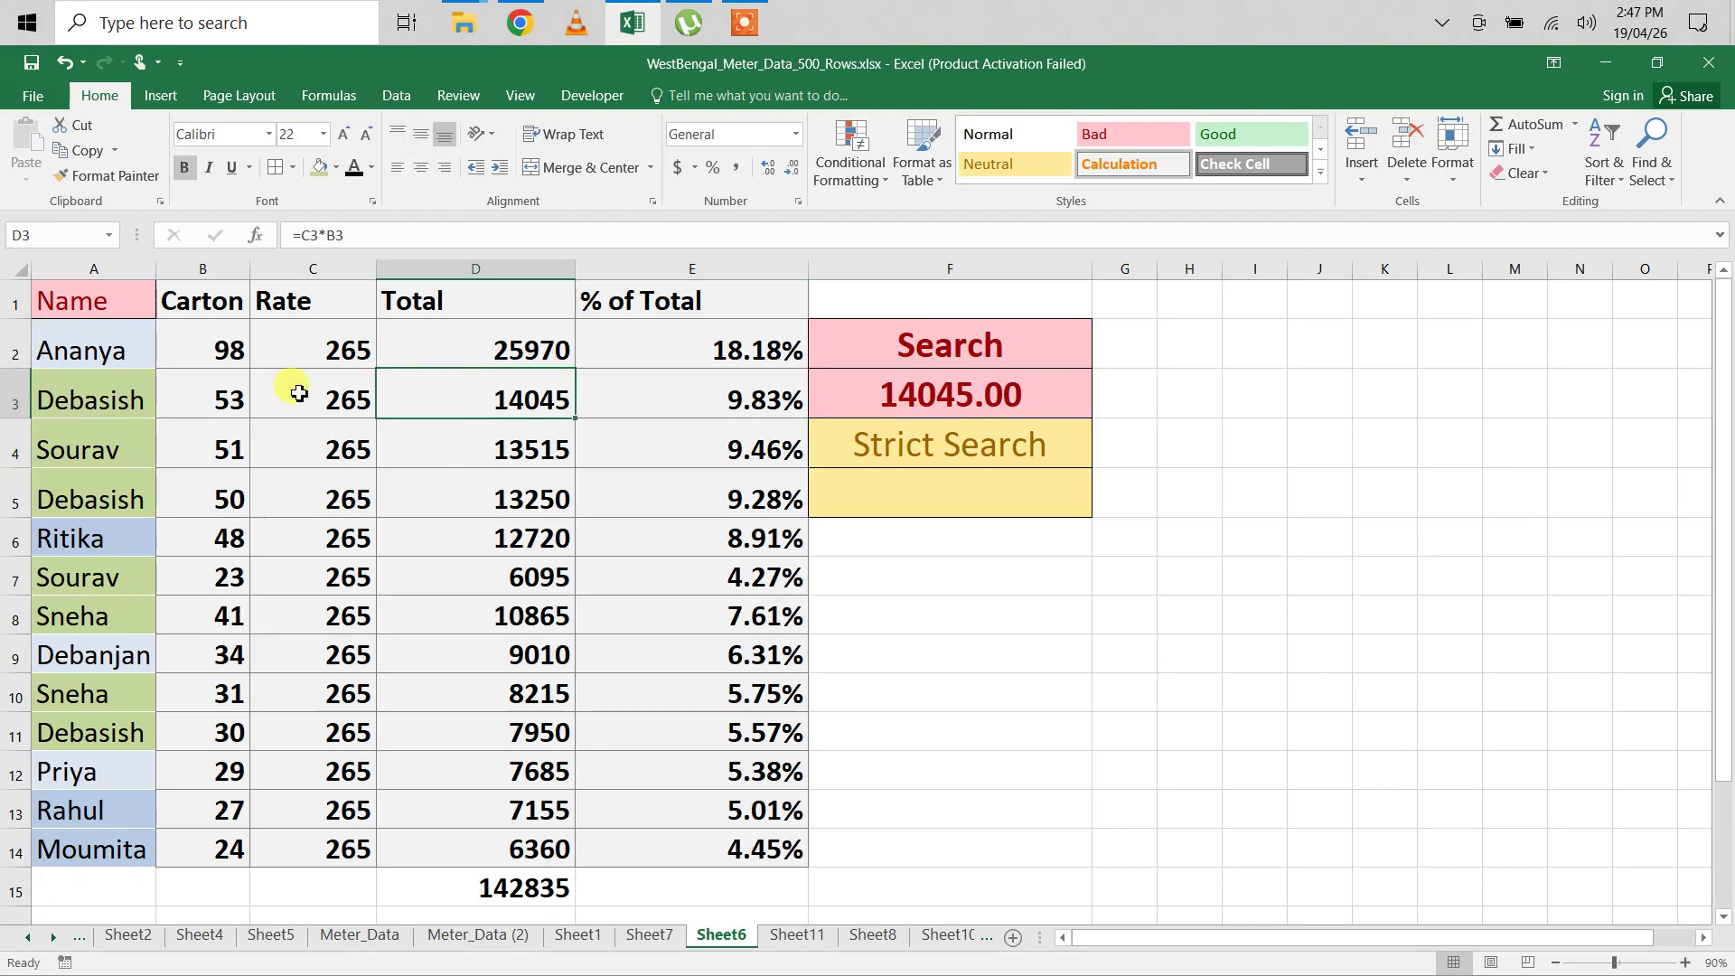
left_click(130, 403)
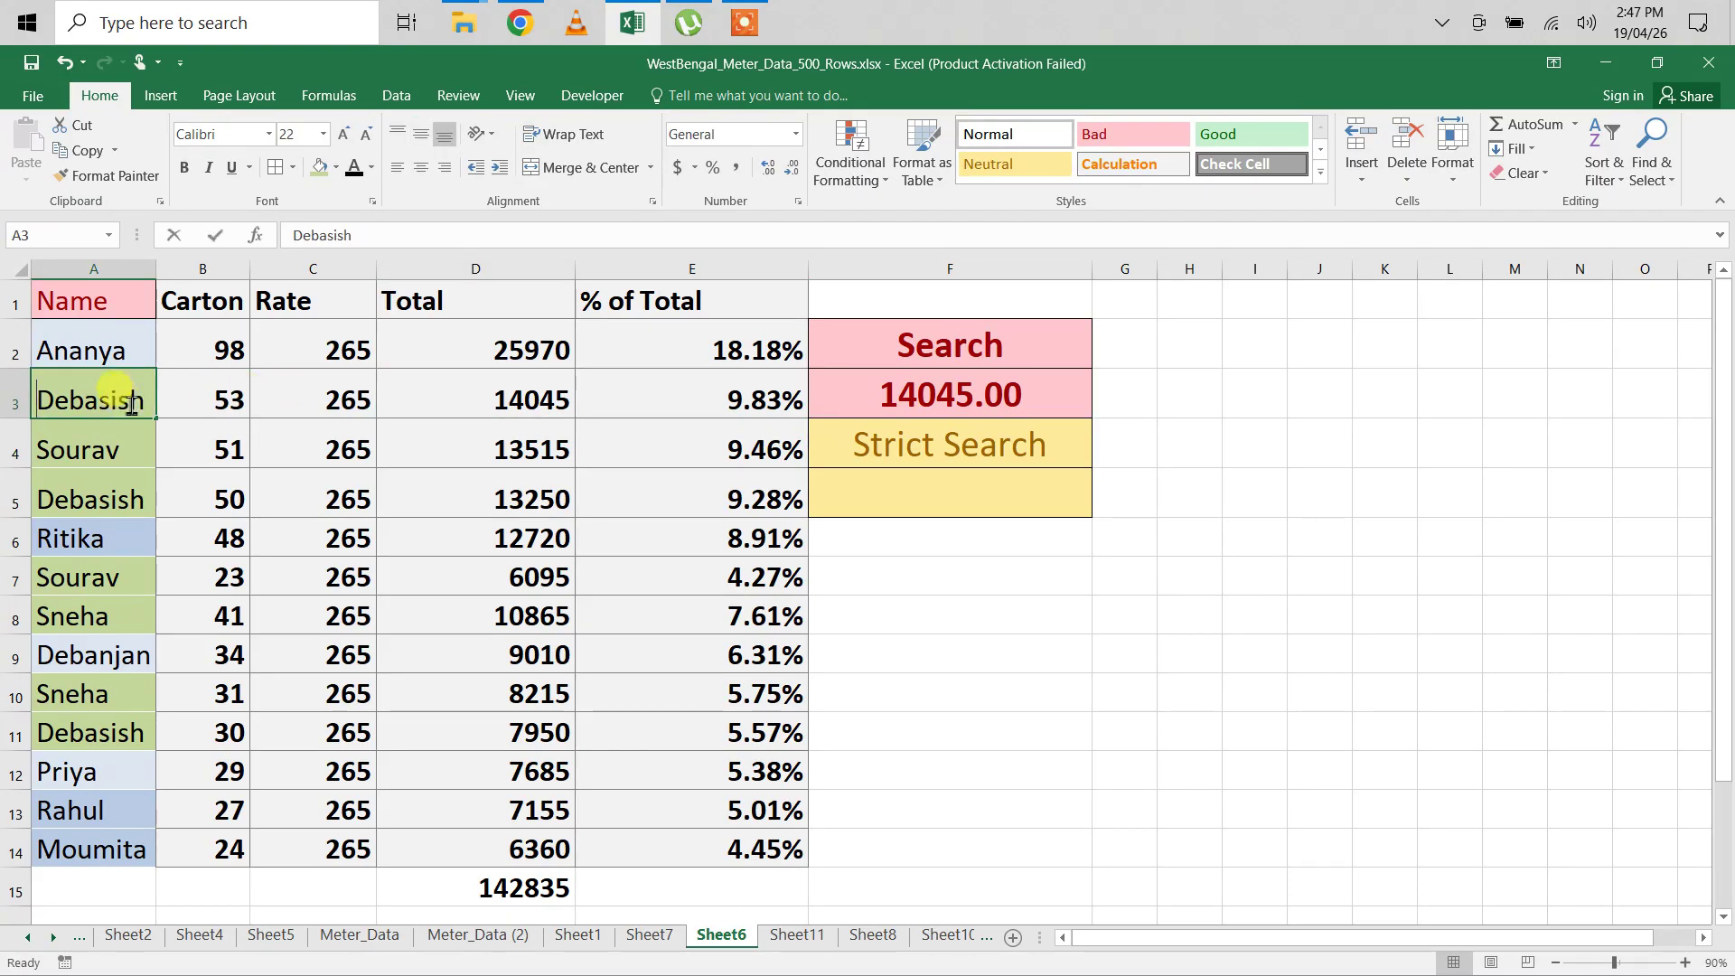
type("Manash")
key("Return")
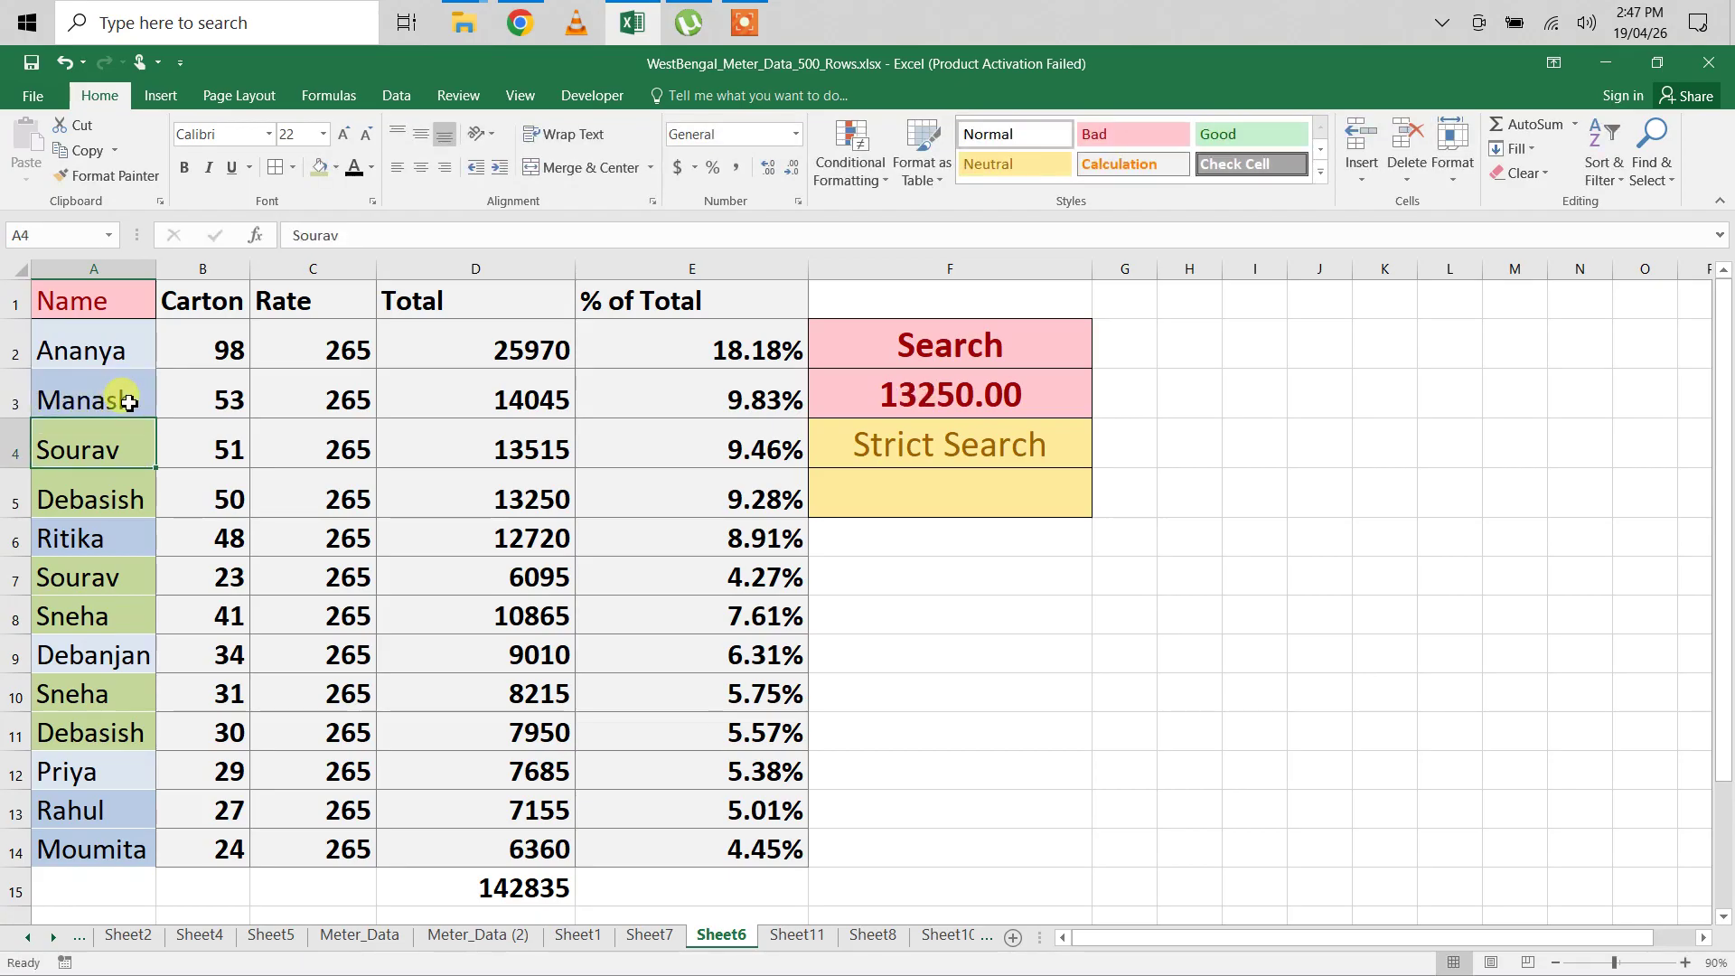
left_click(116, 503)
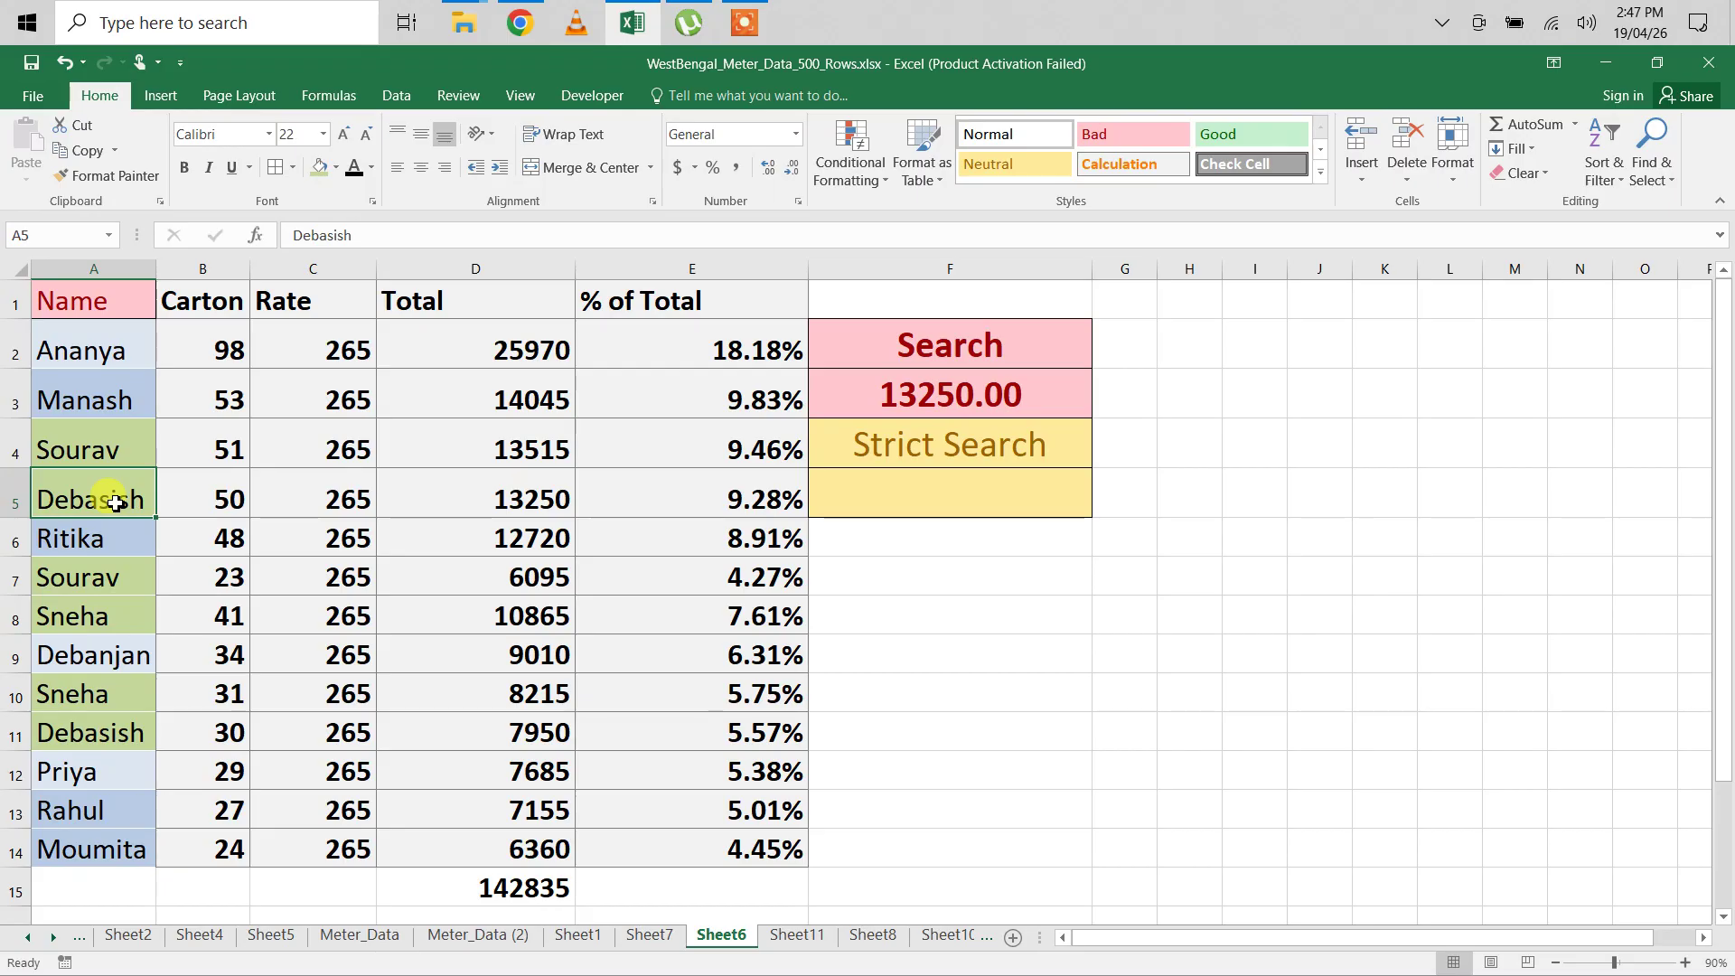
left_click(876, 514)
type("=d")
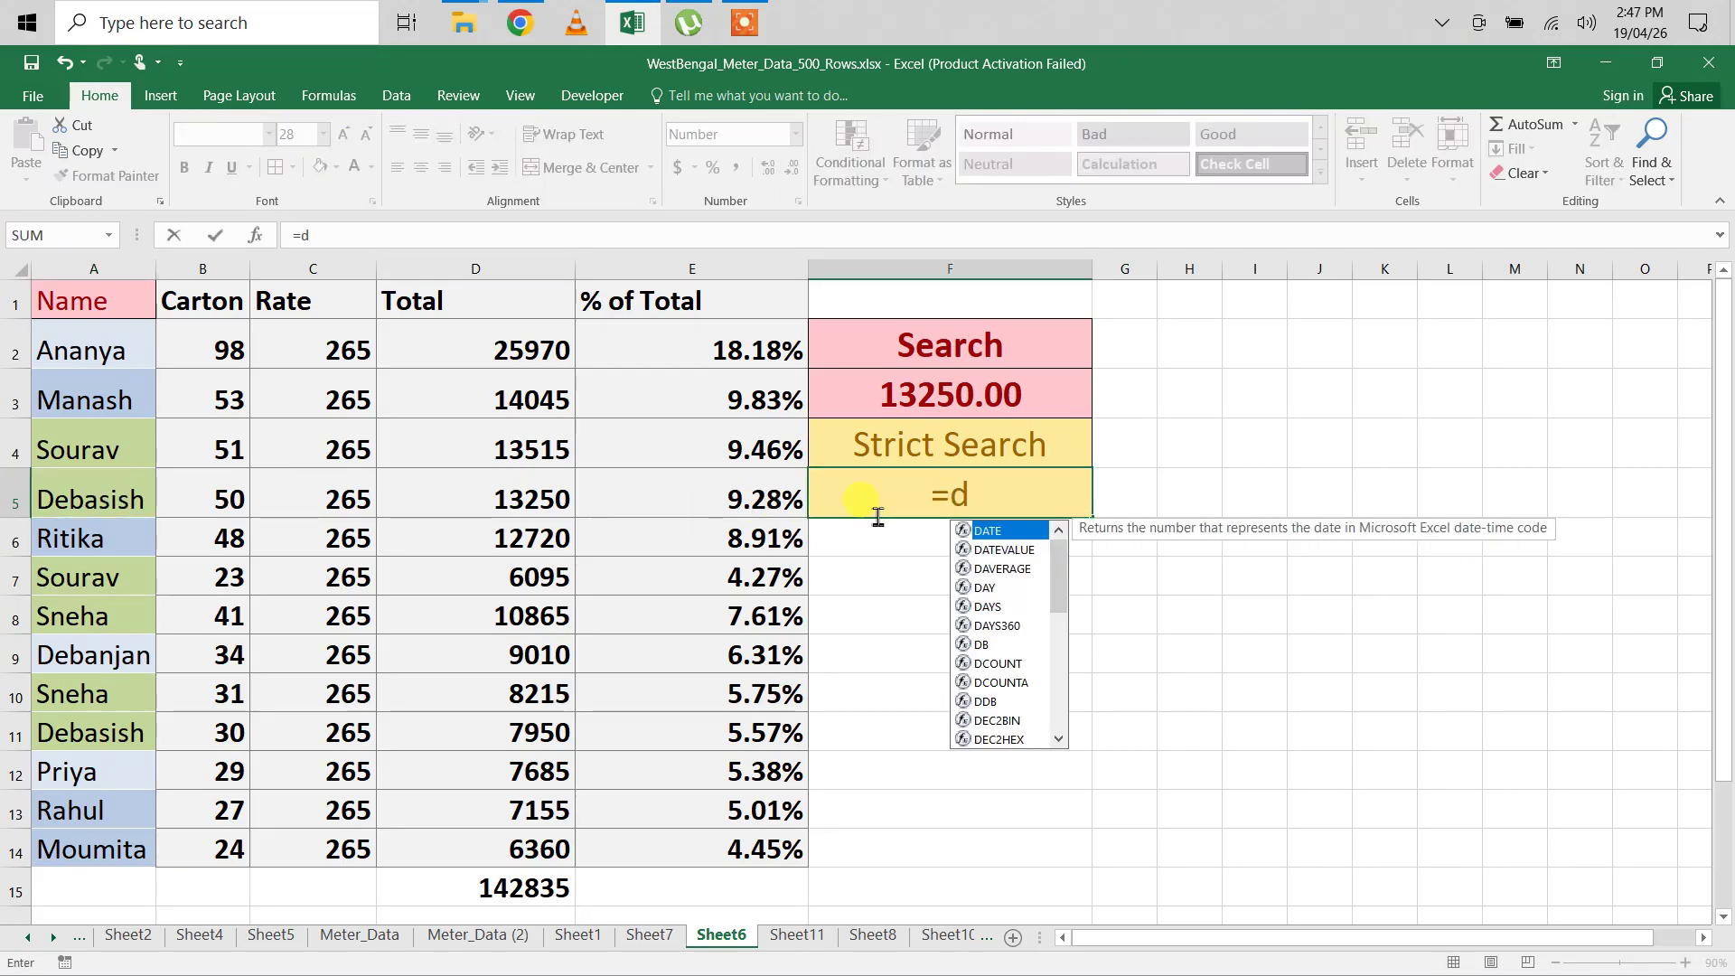
key("Escape")
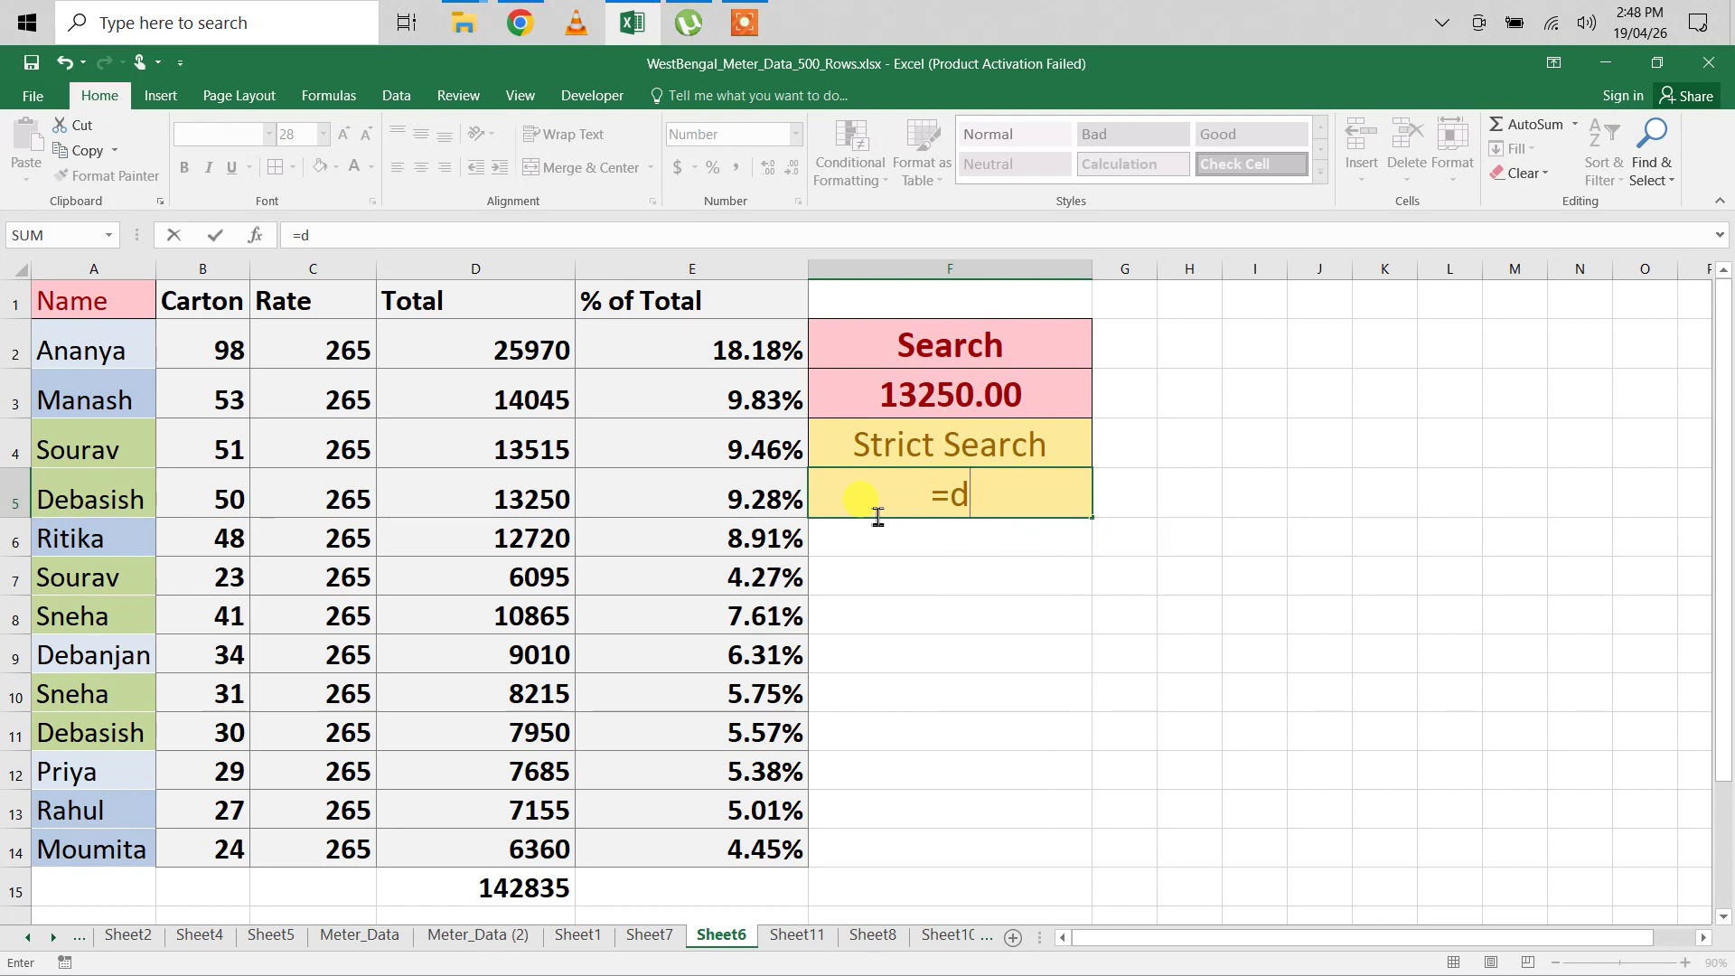
key("Escape")
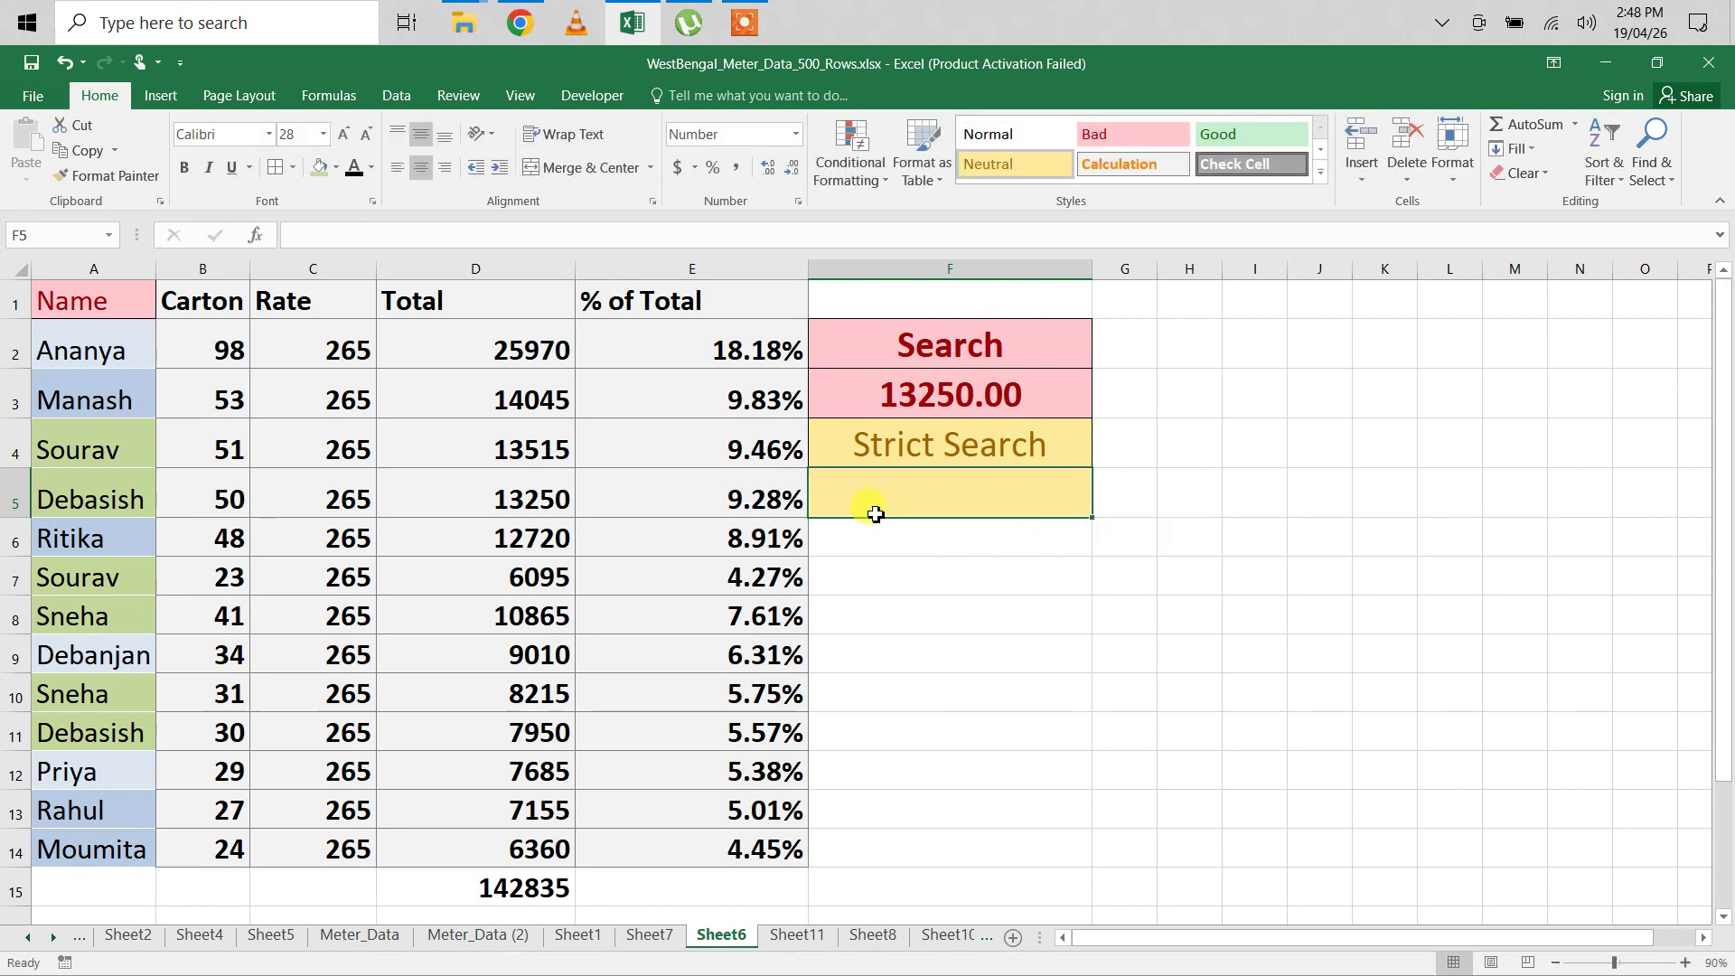
- Enter the heading "Name" in F7 and the same first name as in A8 below it in F8
left_click(942, 572)
type("N")
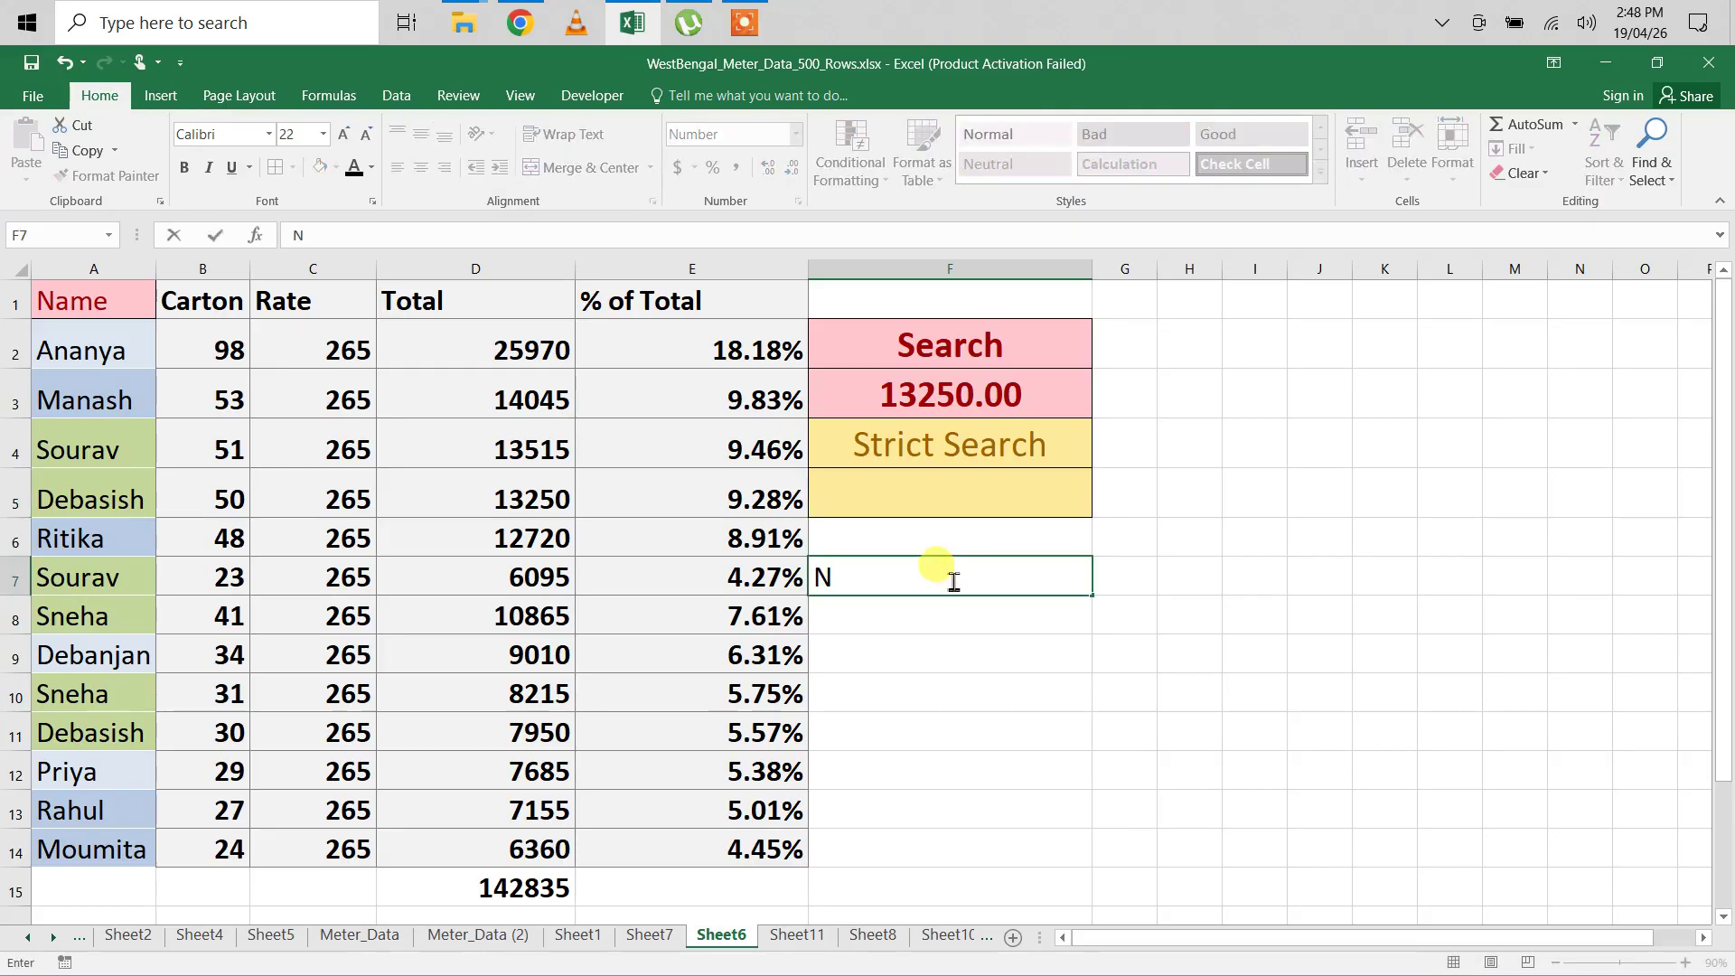
type("ame")
key("Return")
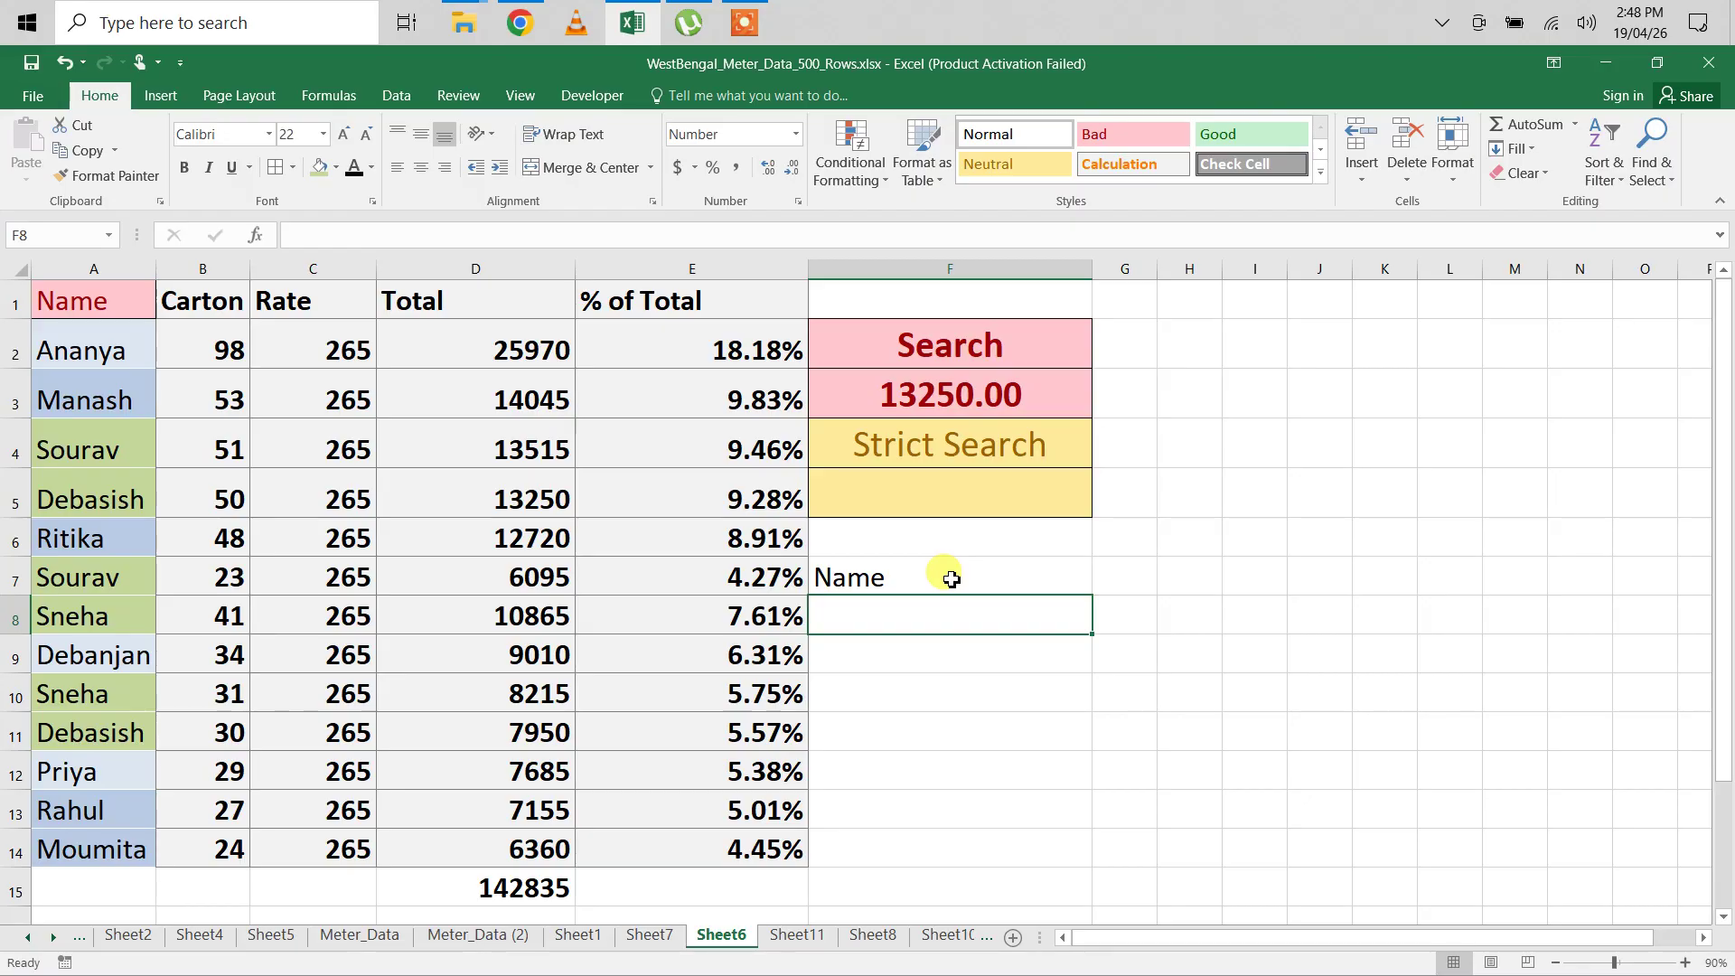
type("Sneg")
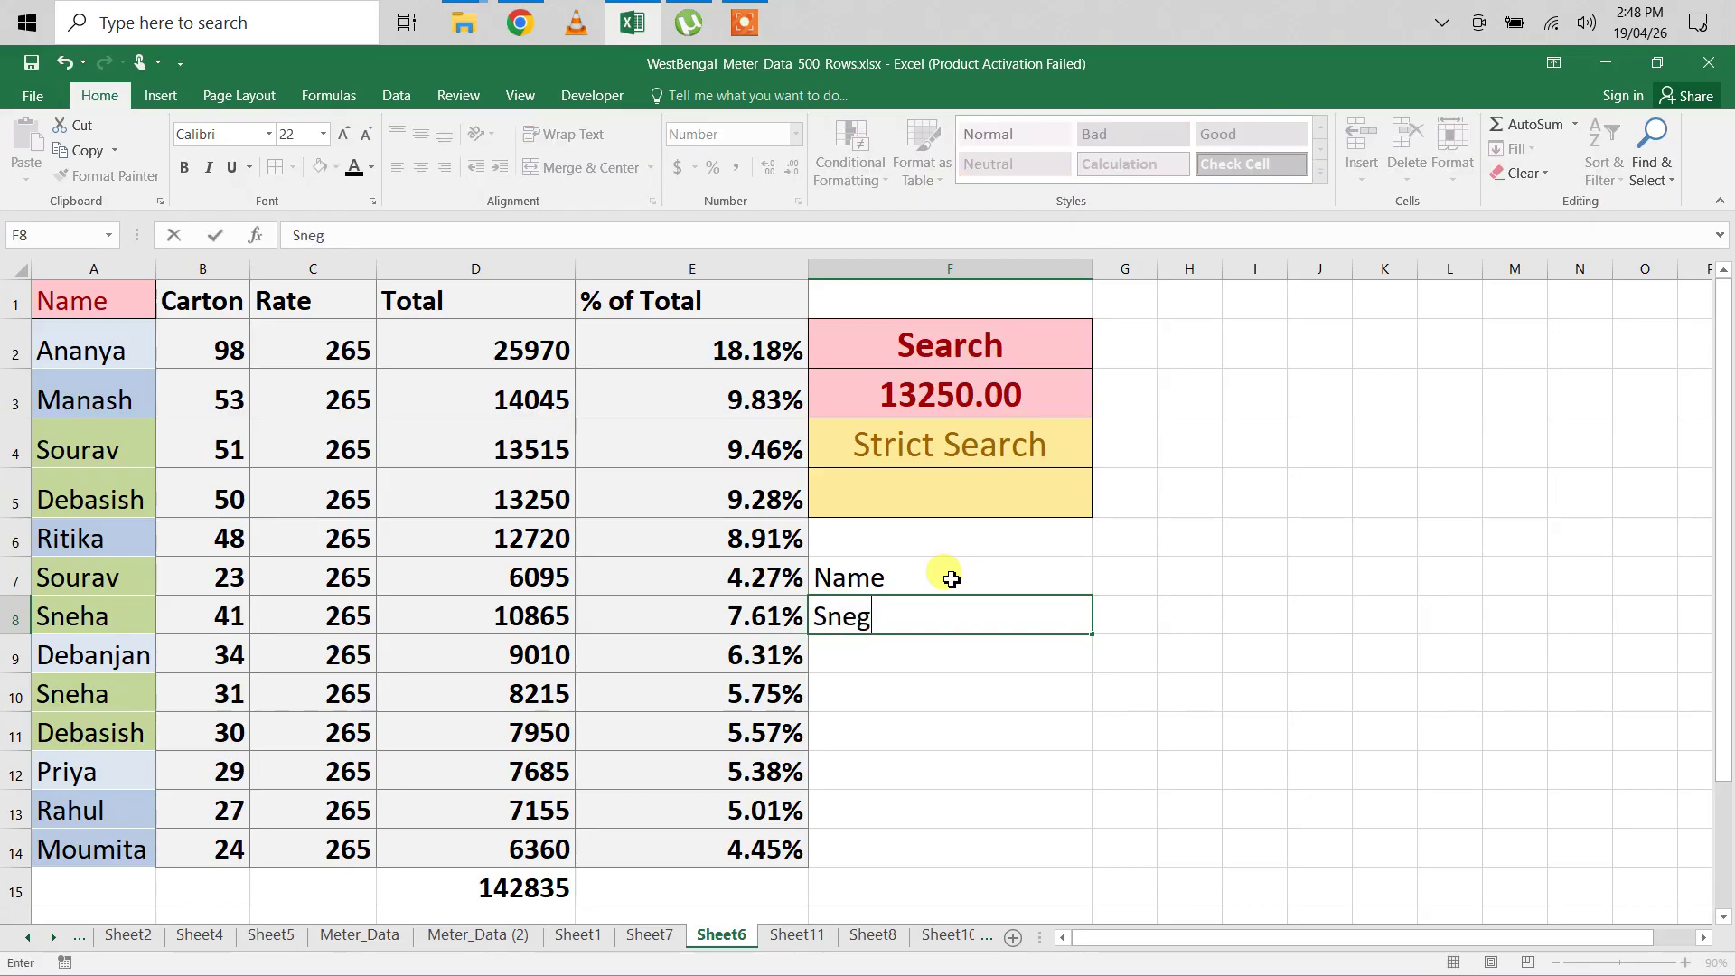
key("BackSpace")
type("ha")
key("Return")
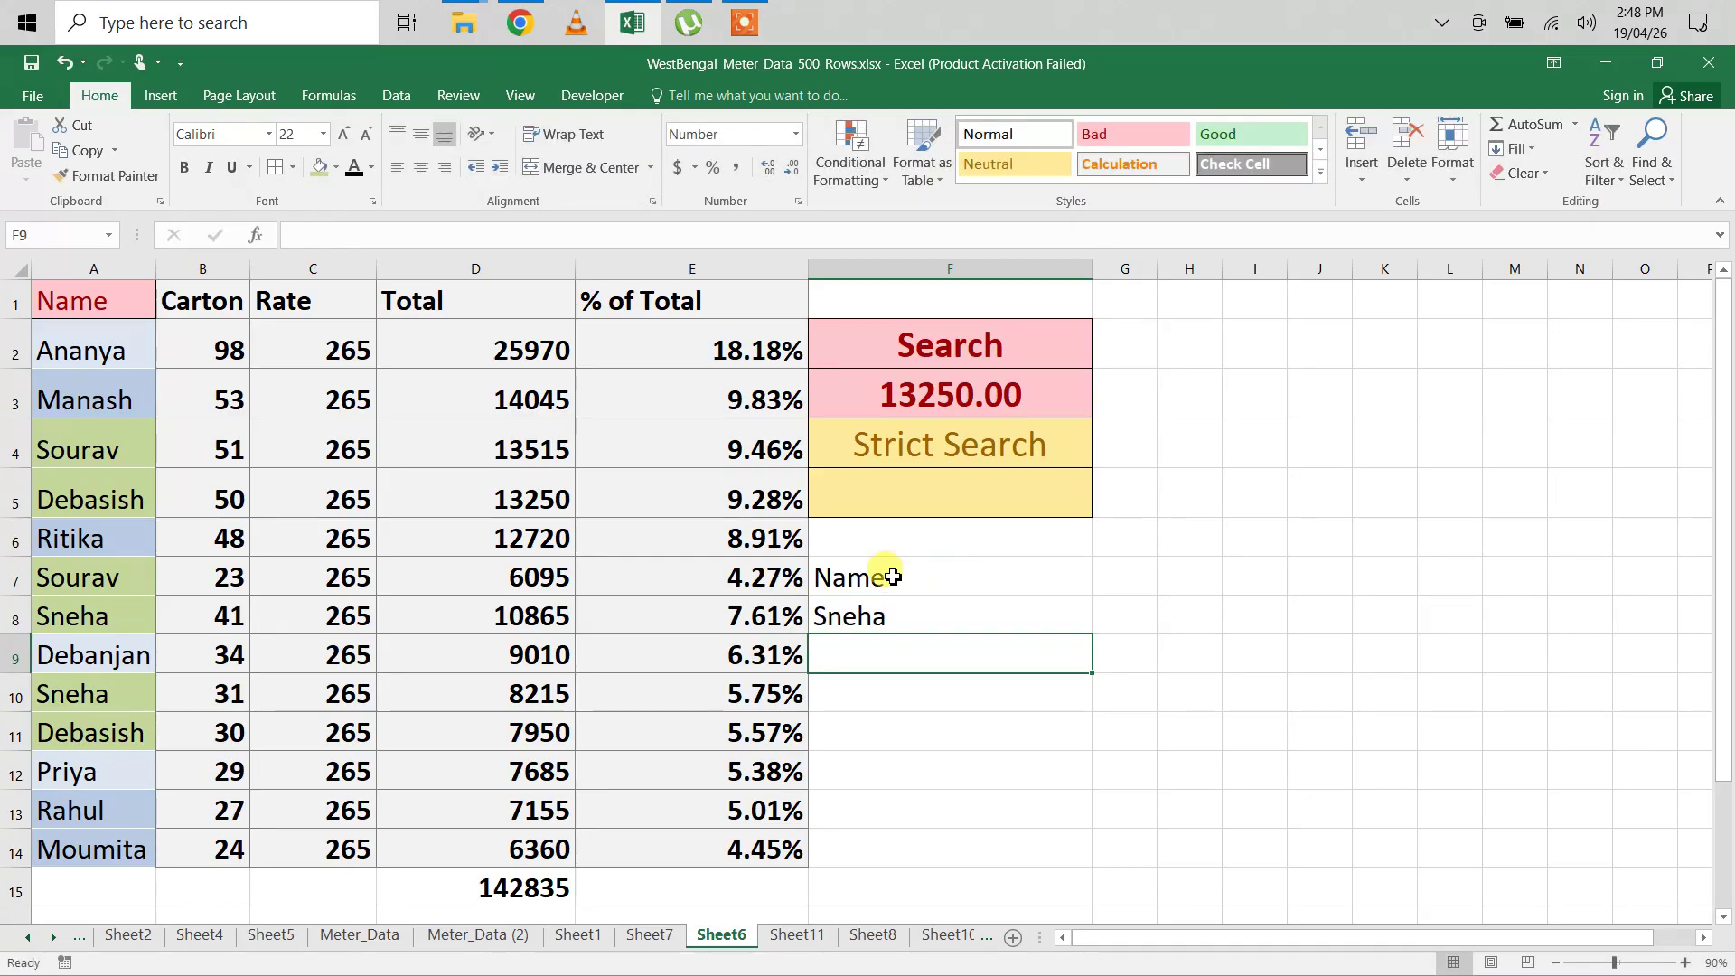
- Center the criteria heading and name in F7:F8 horizontally
left_click_drag(918, 569, 920, 640)
left_click_drag(898, 573, 903, 620)
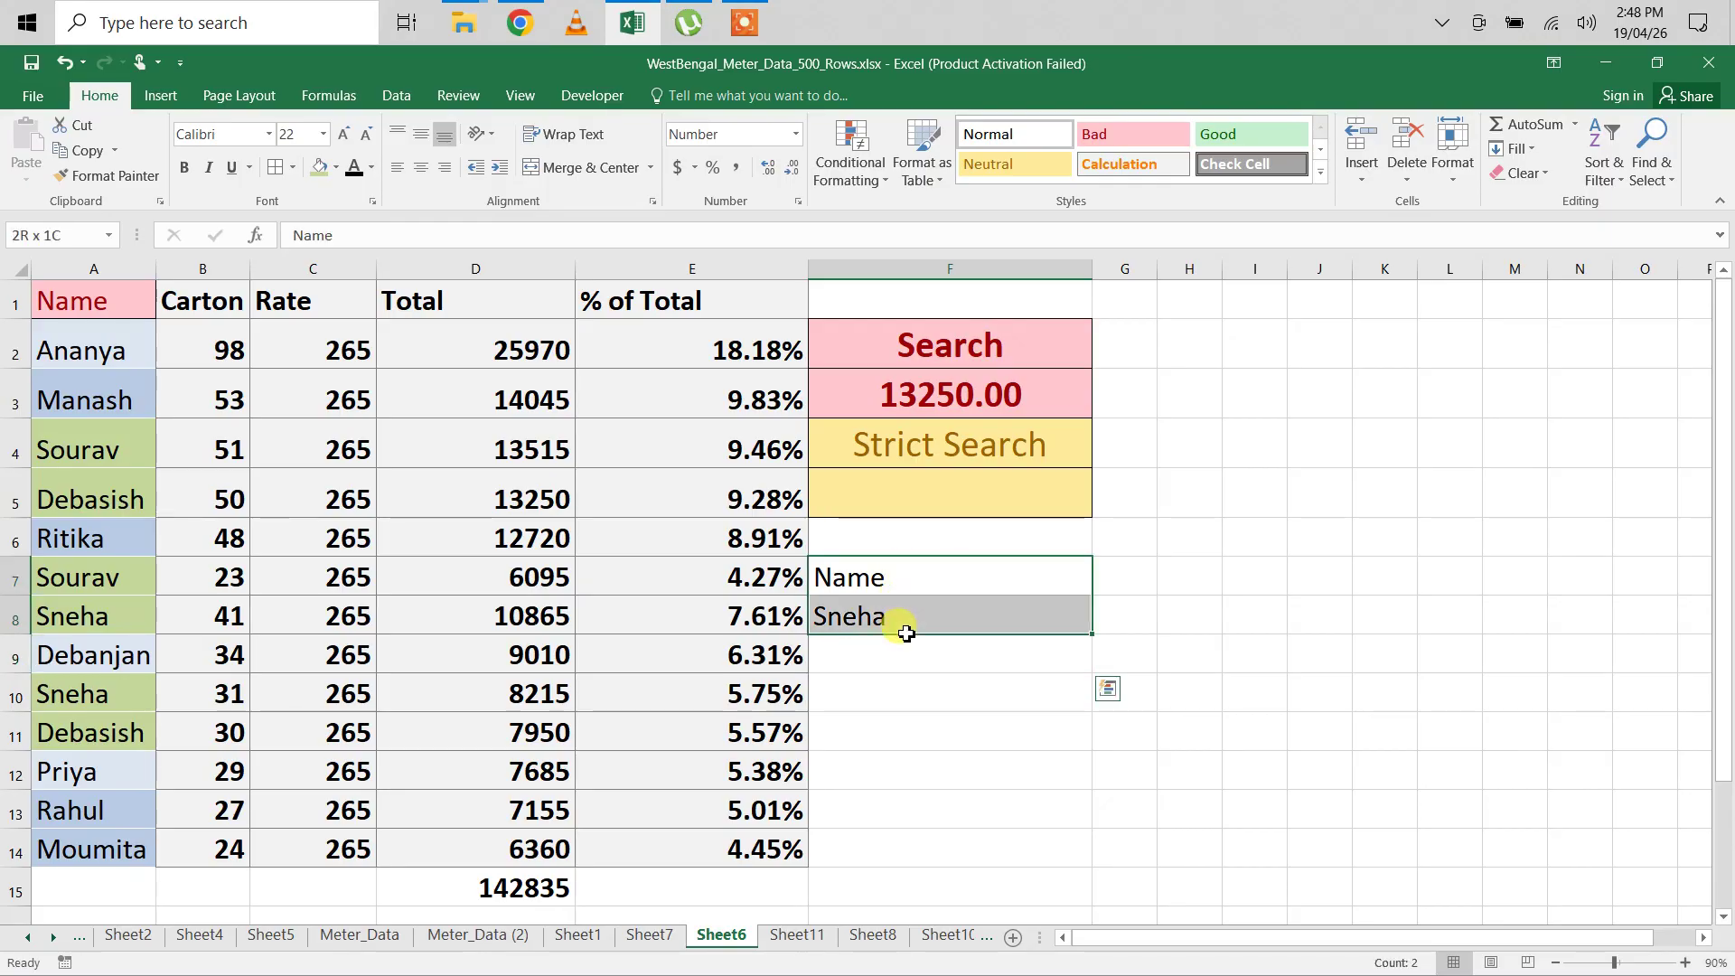
left_click(421, 167)
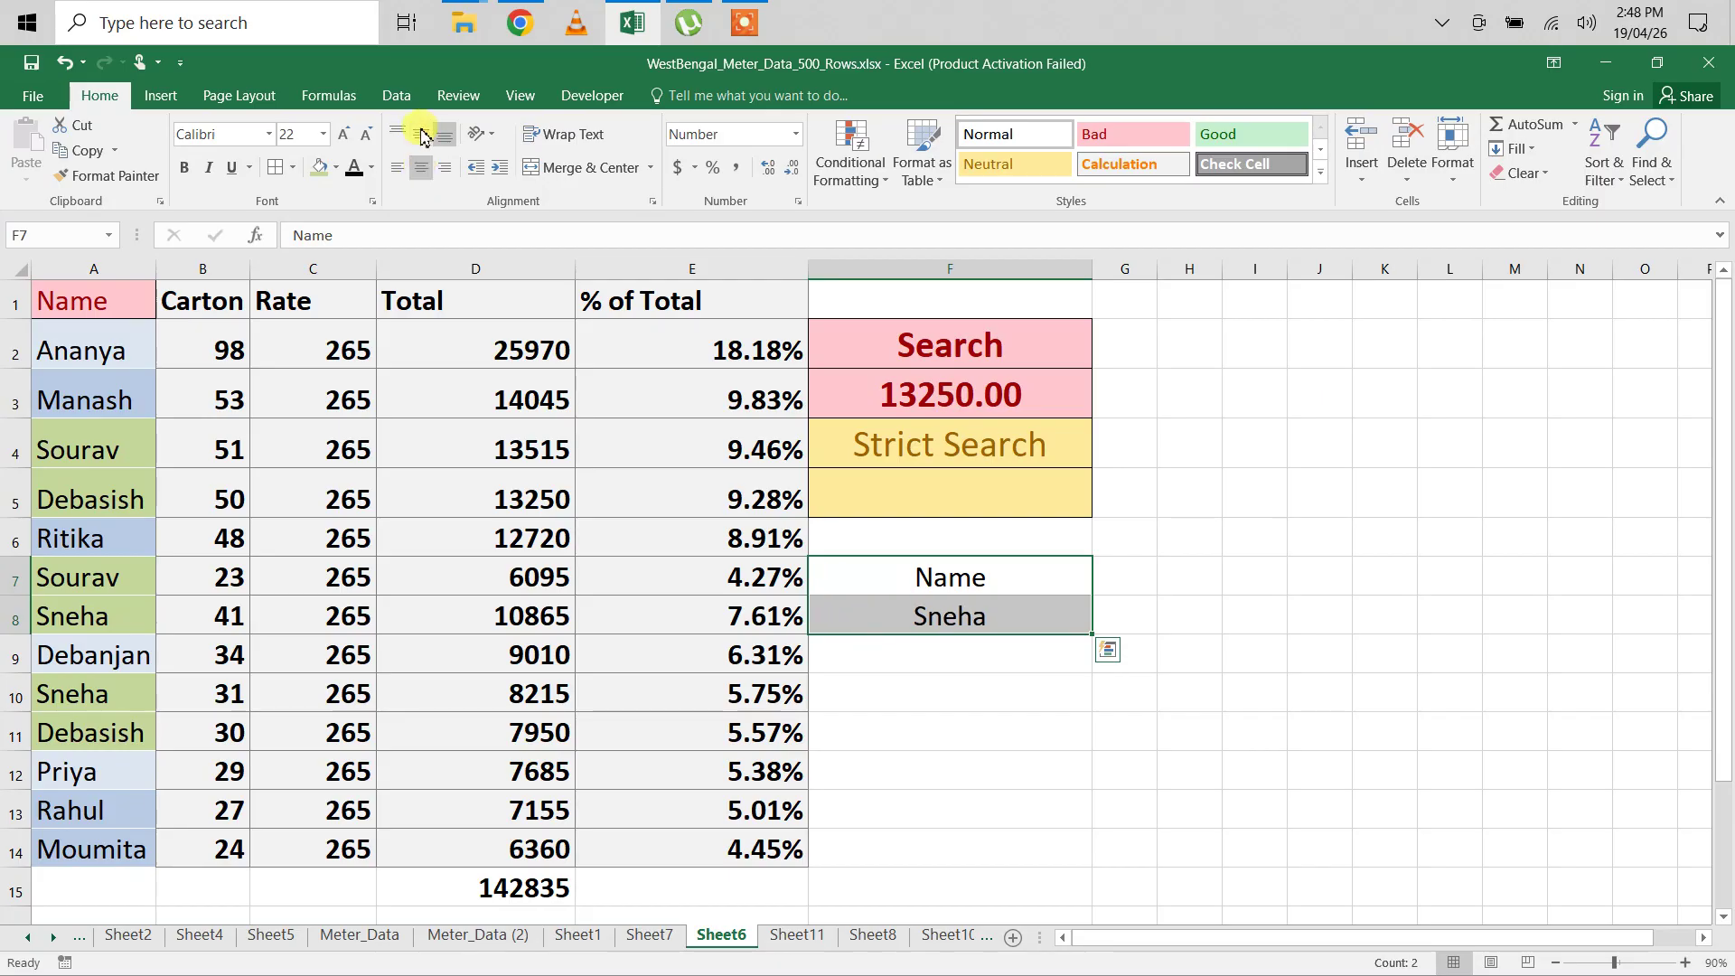
- In F5, enter a DGET formula with database A1:E14, field "Total" and criteria F7:F8
left_click(889, 499)
type("=")
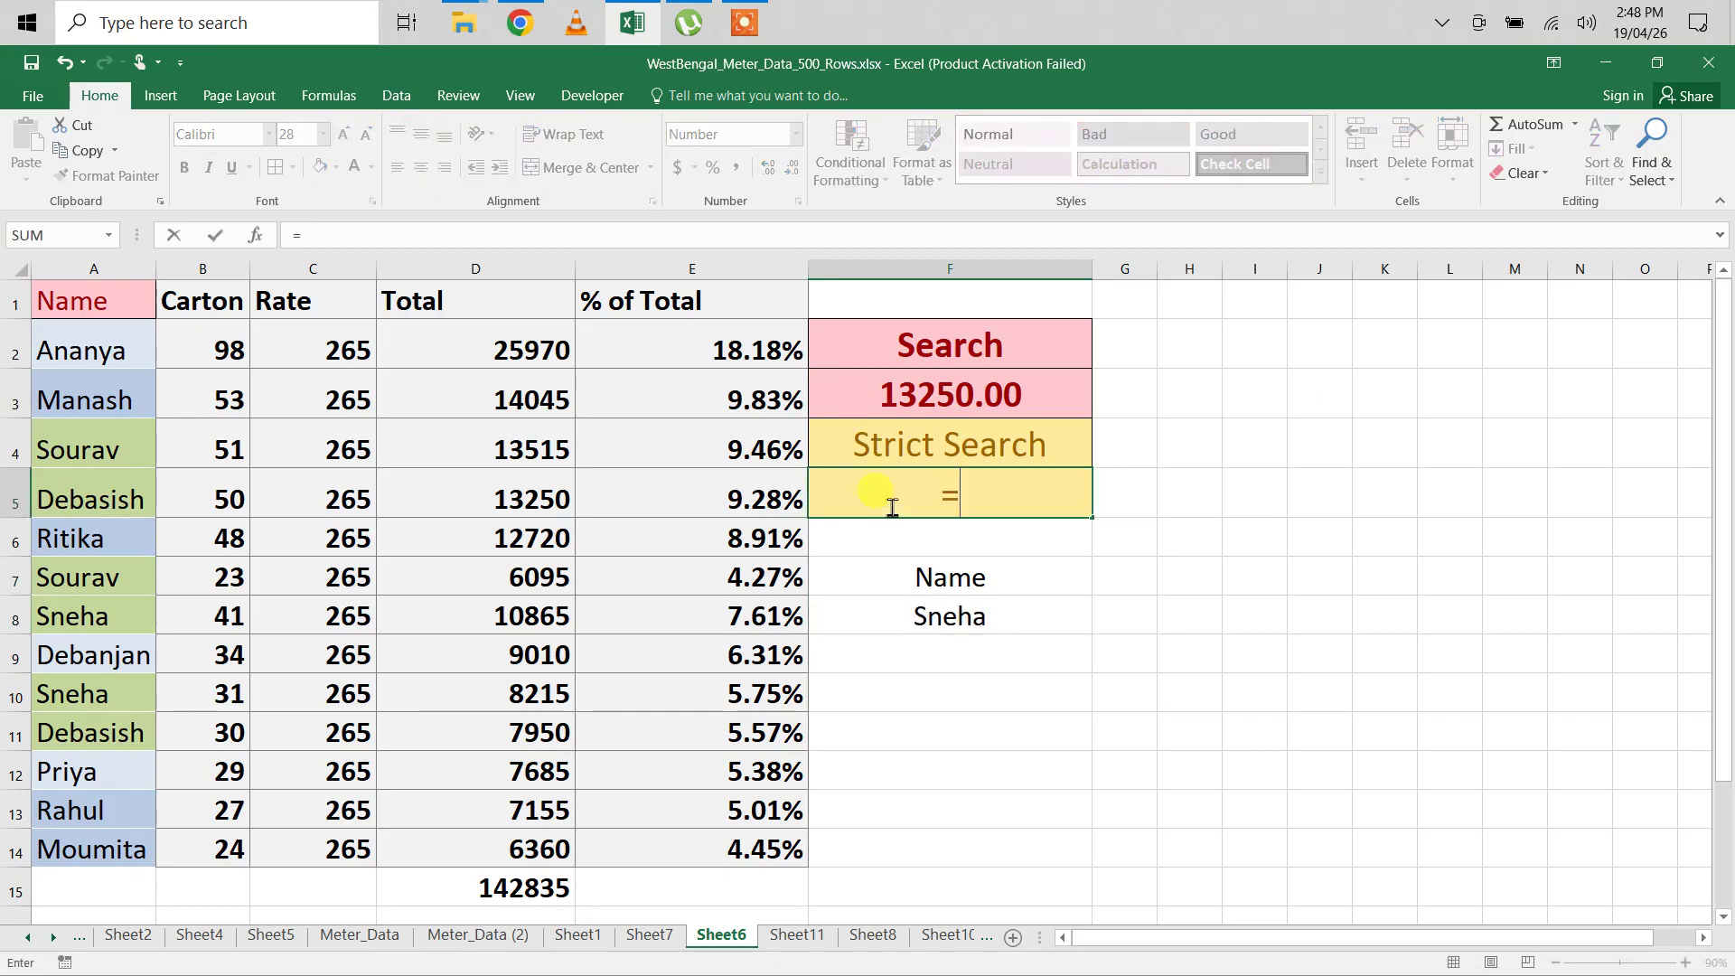
type("dge")
key("Tab")
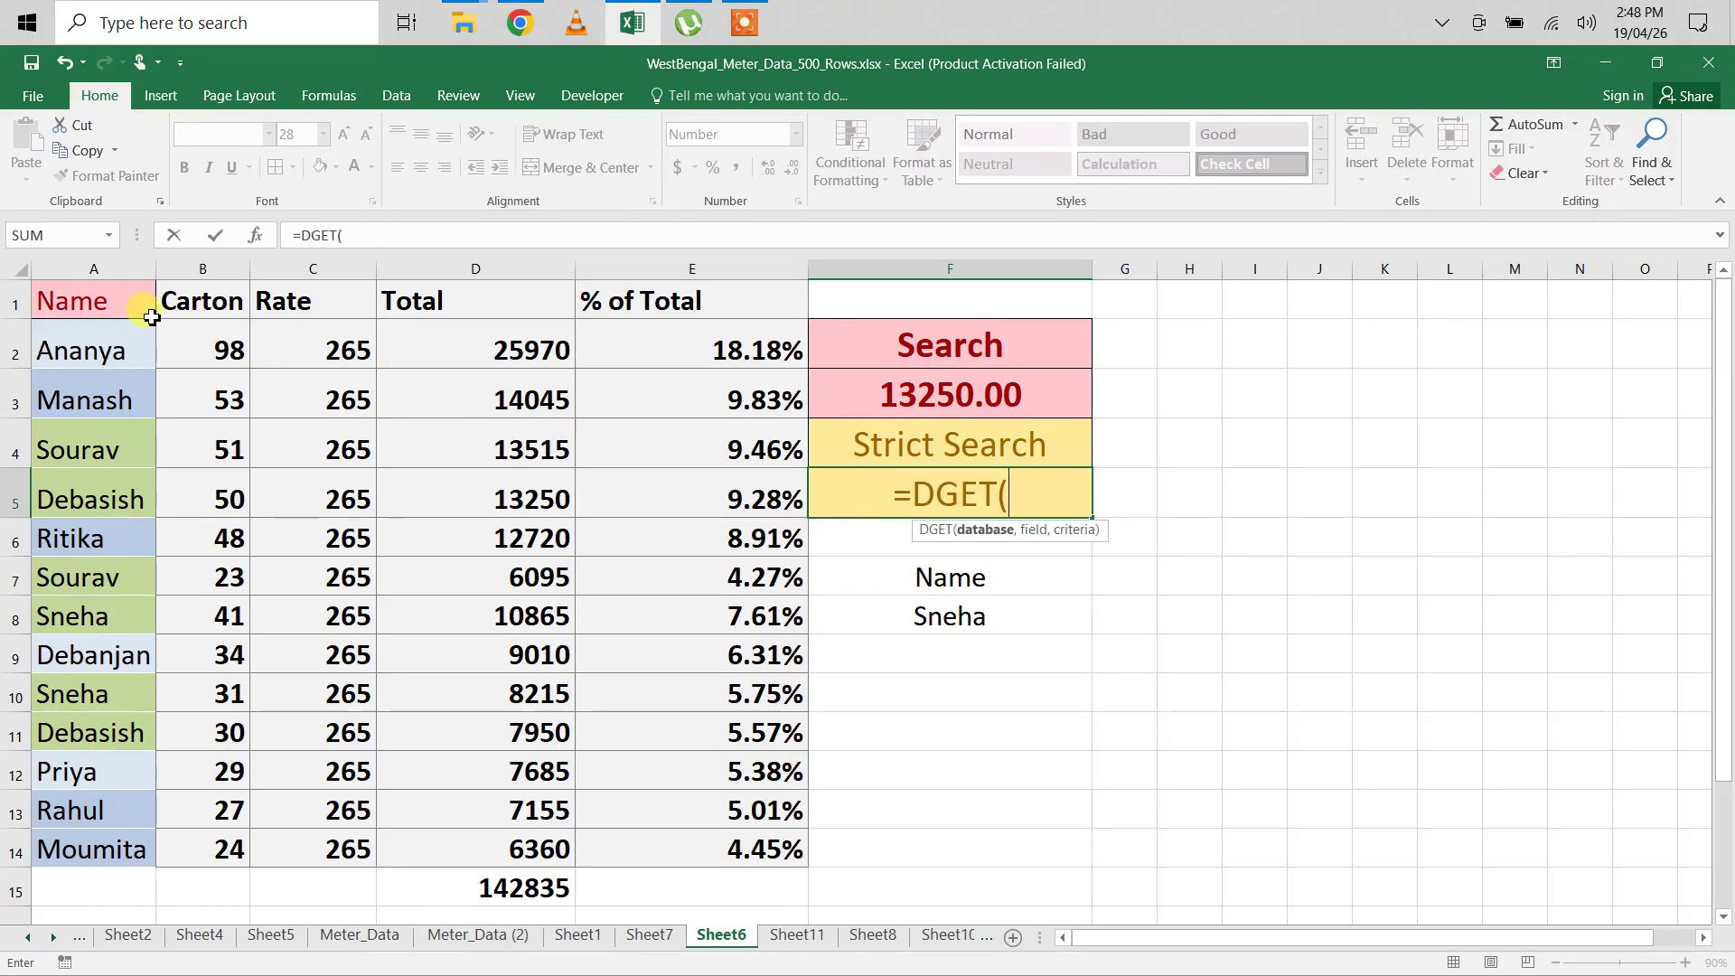
left_click_drag(88, 302, 678, 843)
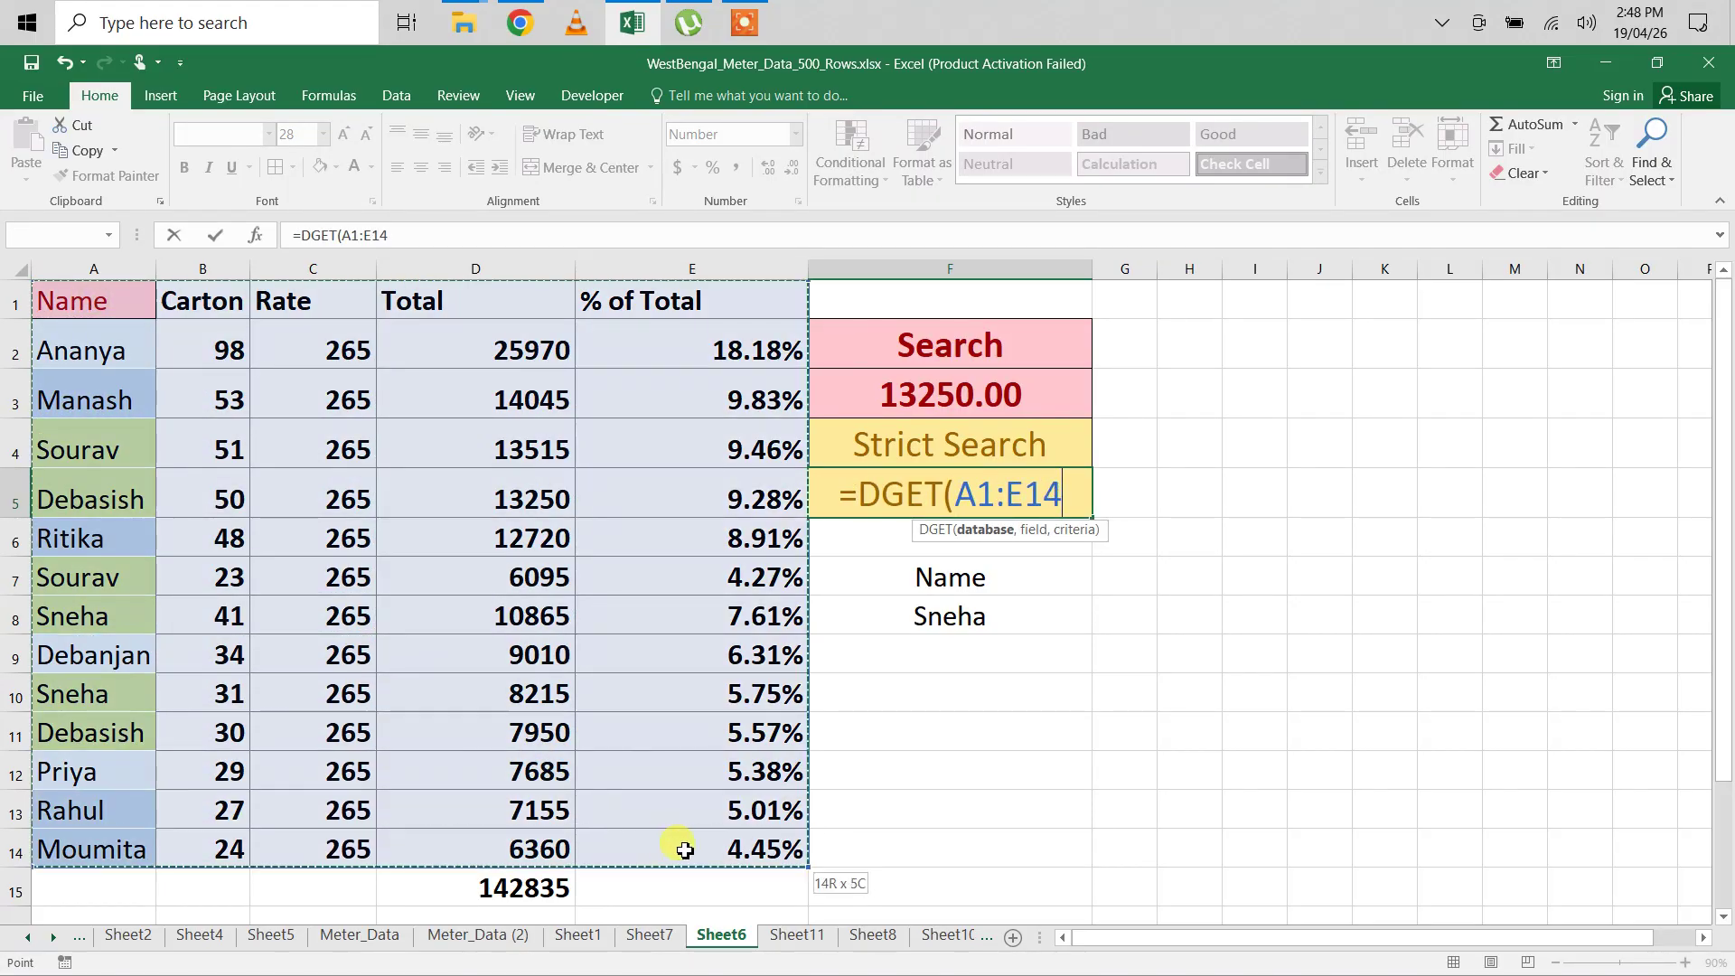
type(",\"")
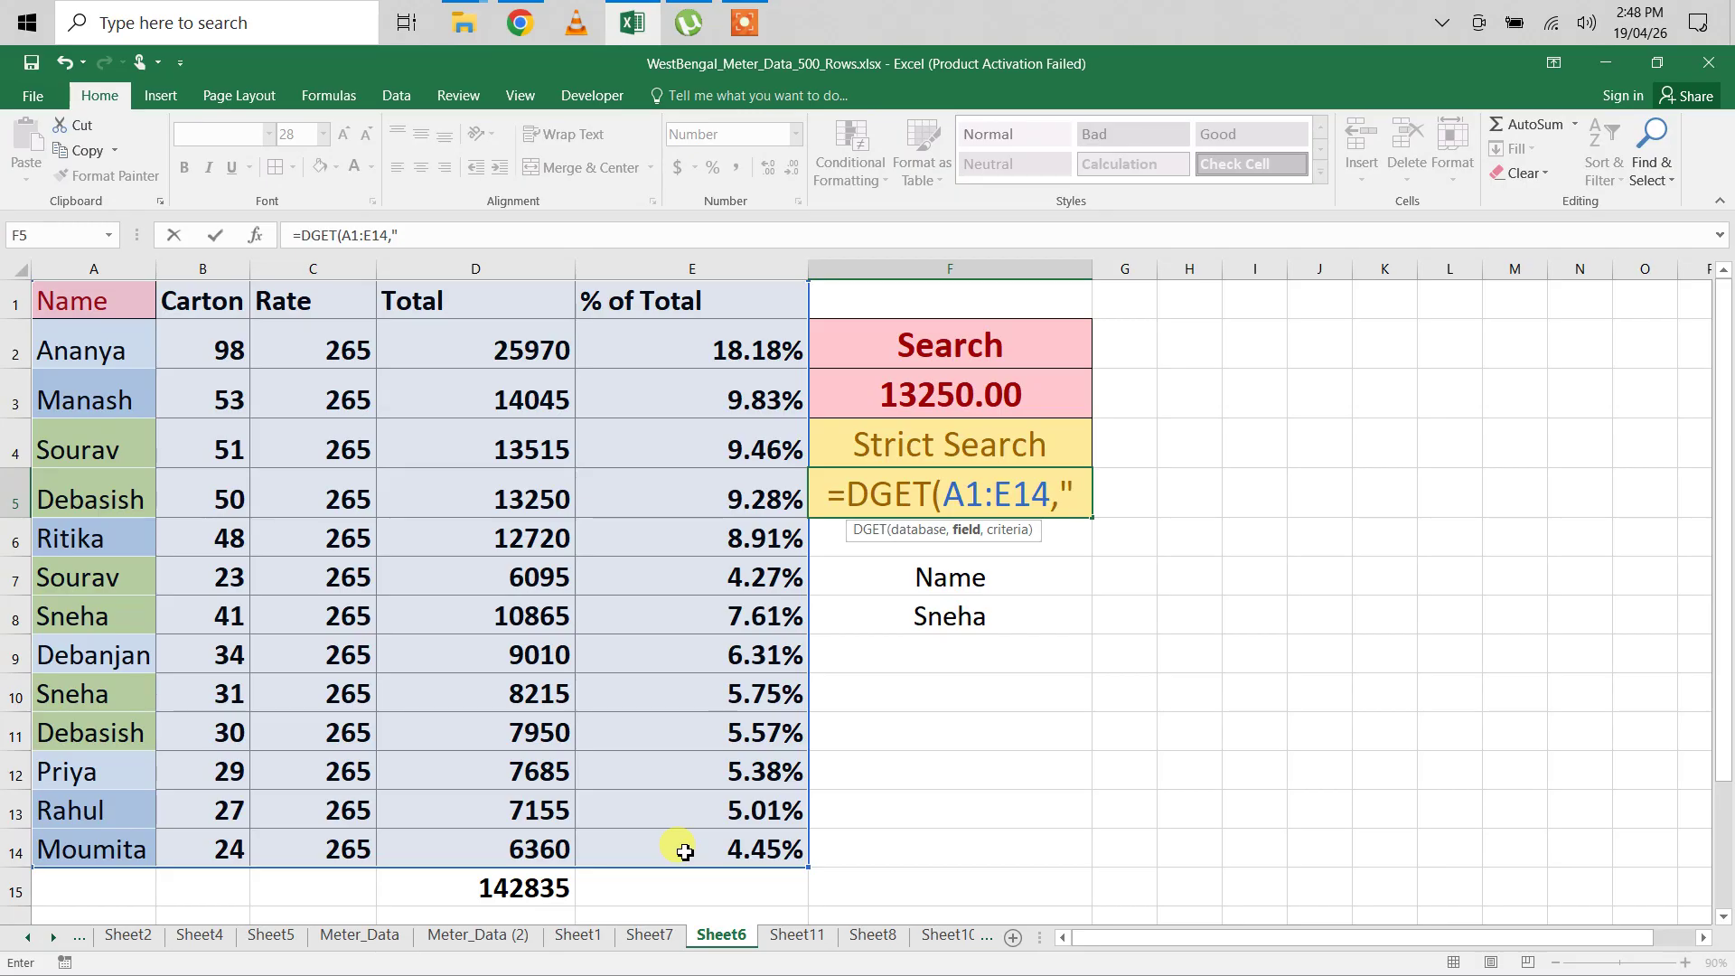
type("Total")
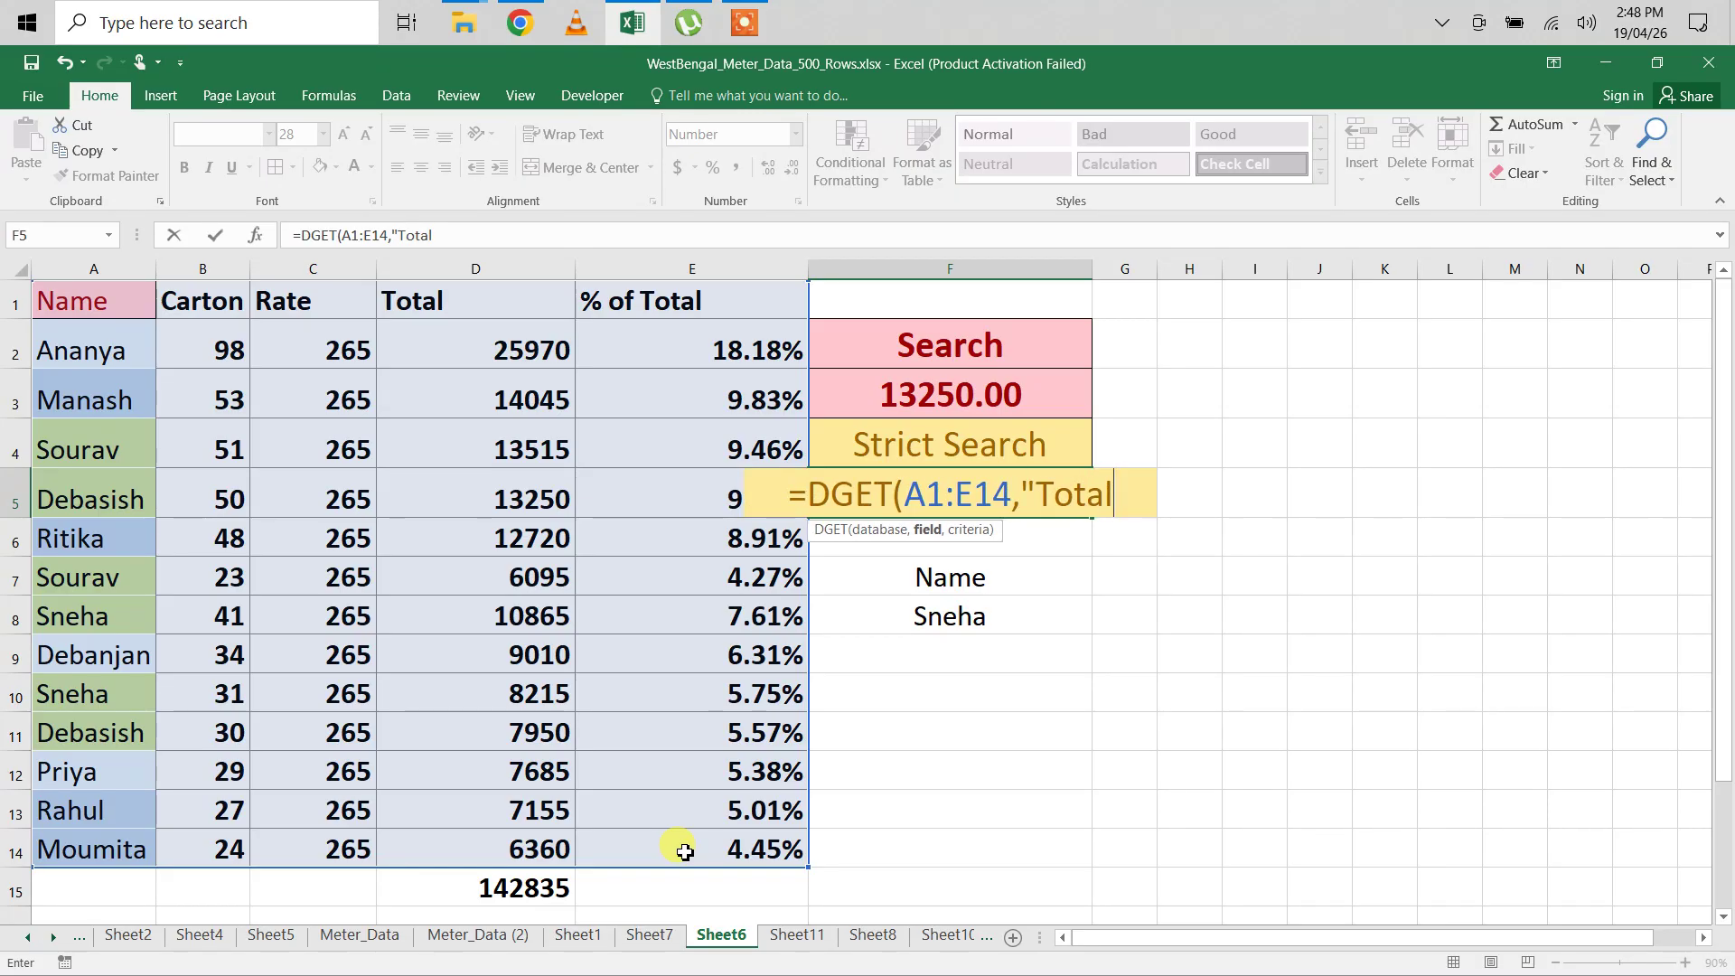
type("\"")
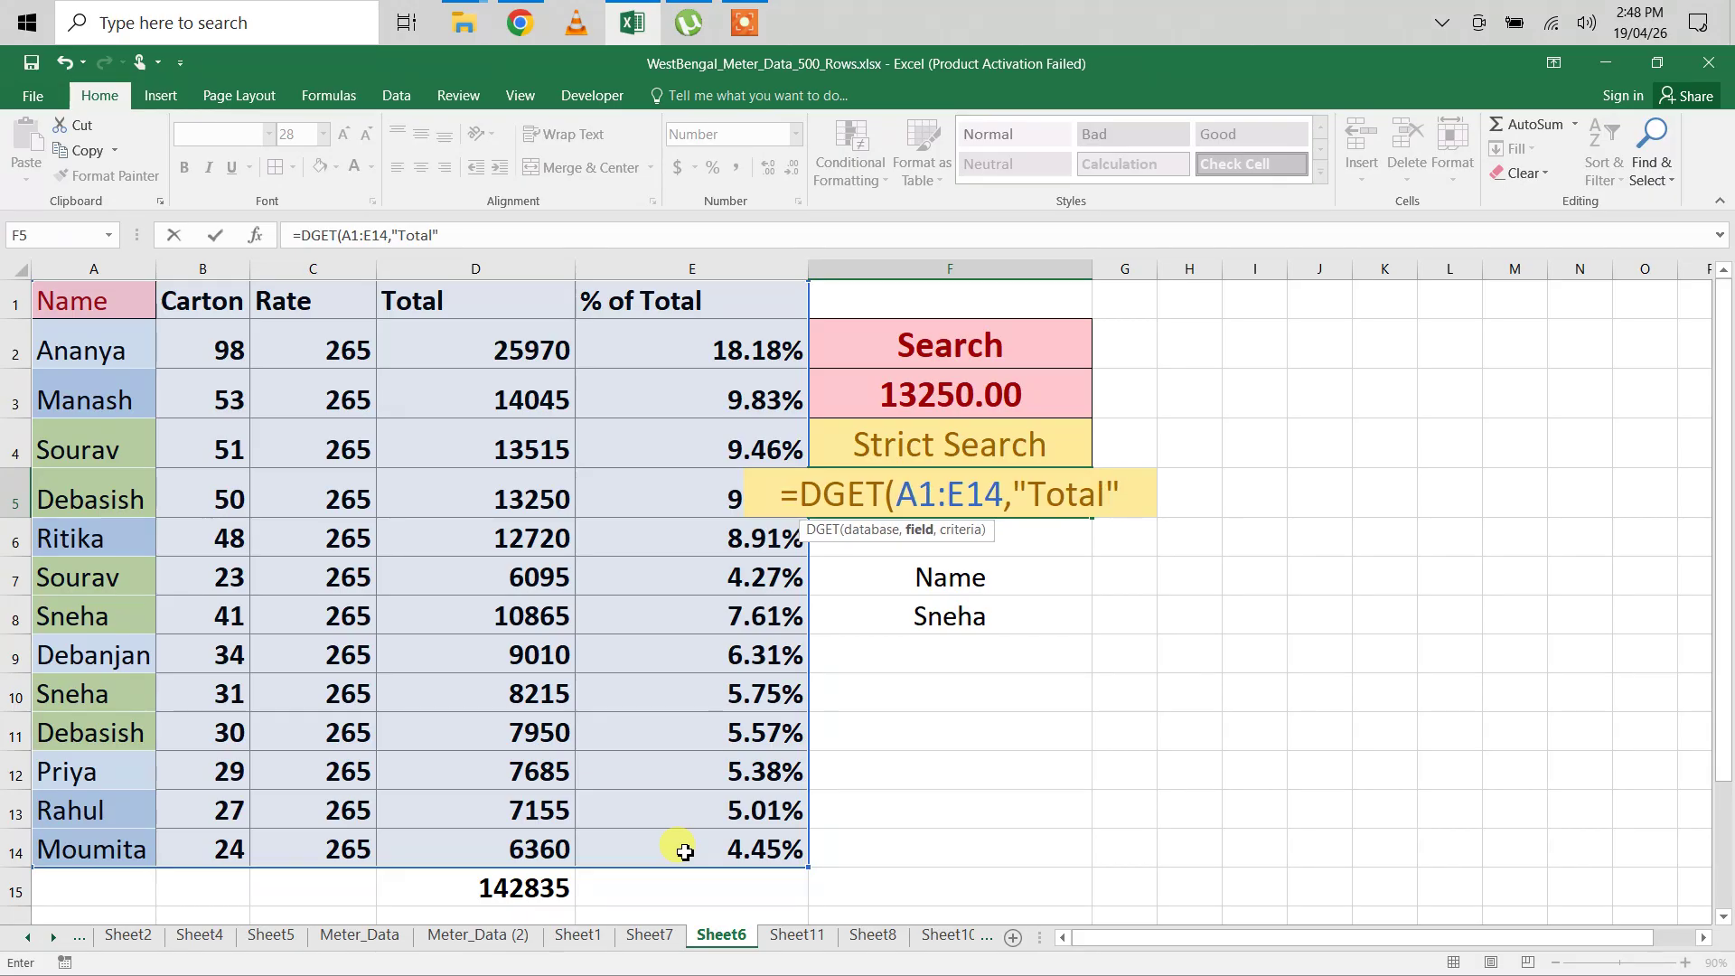
type(",")
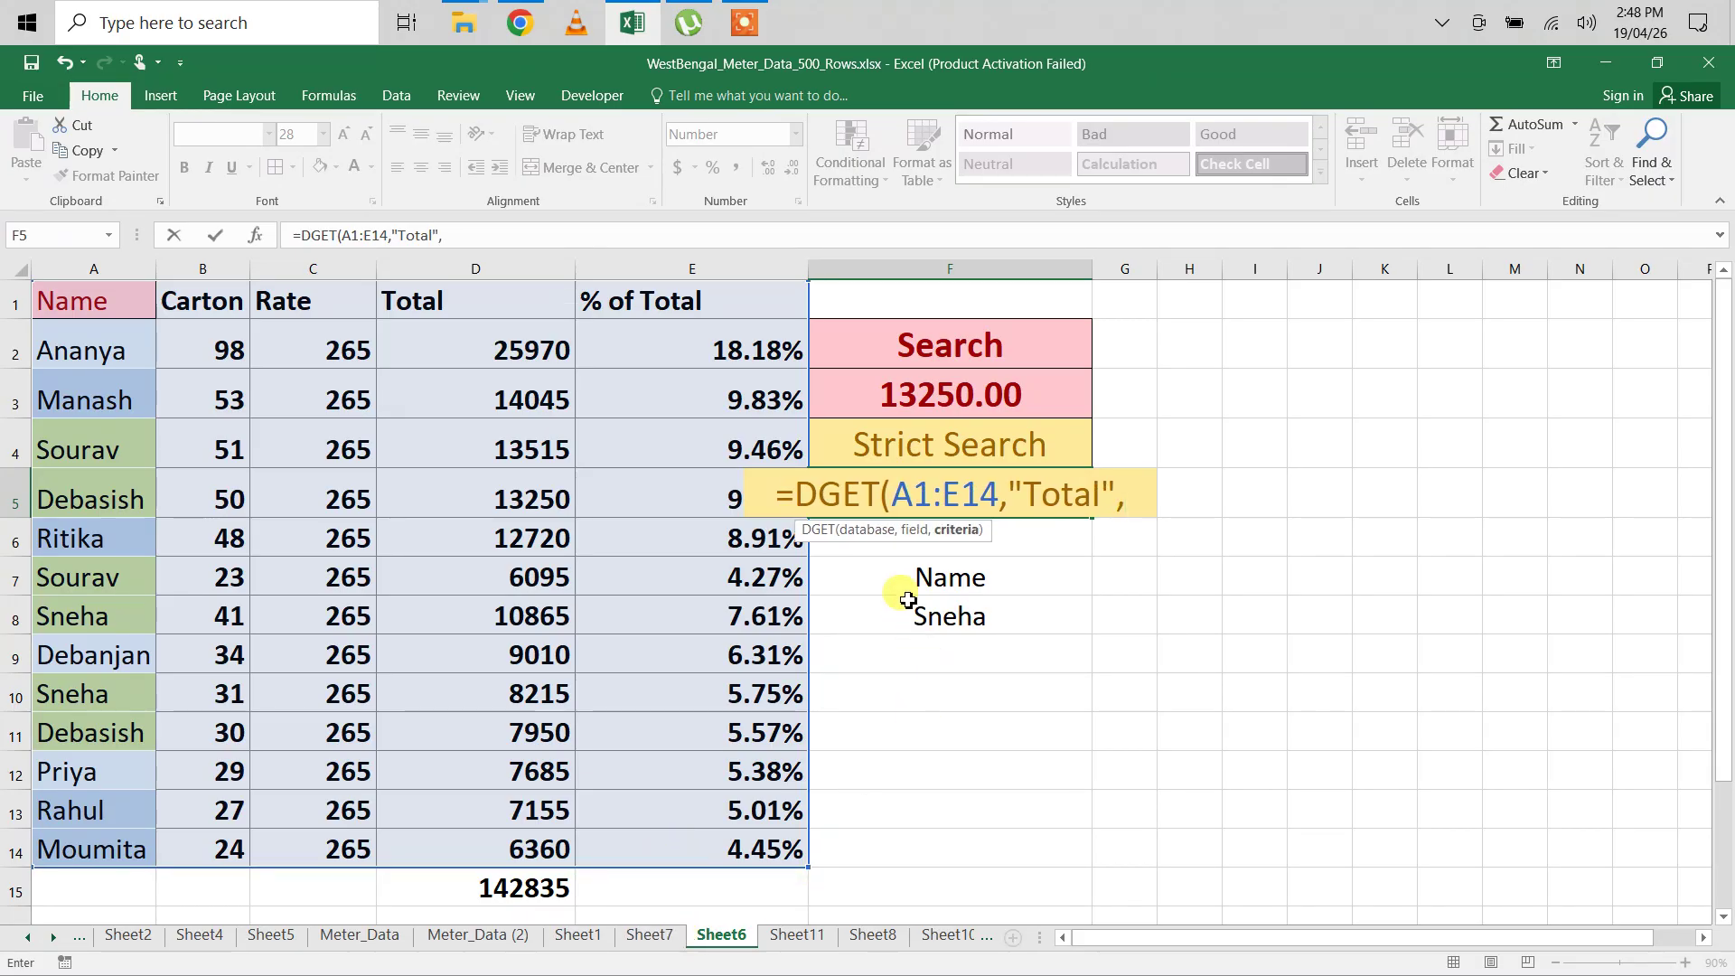
left_click_drag(901, 579, 915, 624)
type(")")
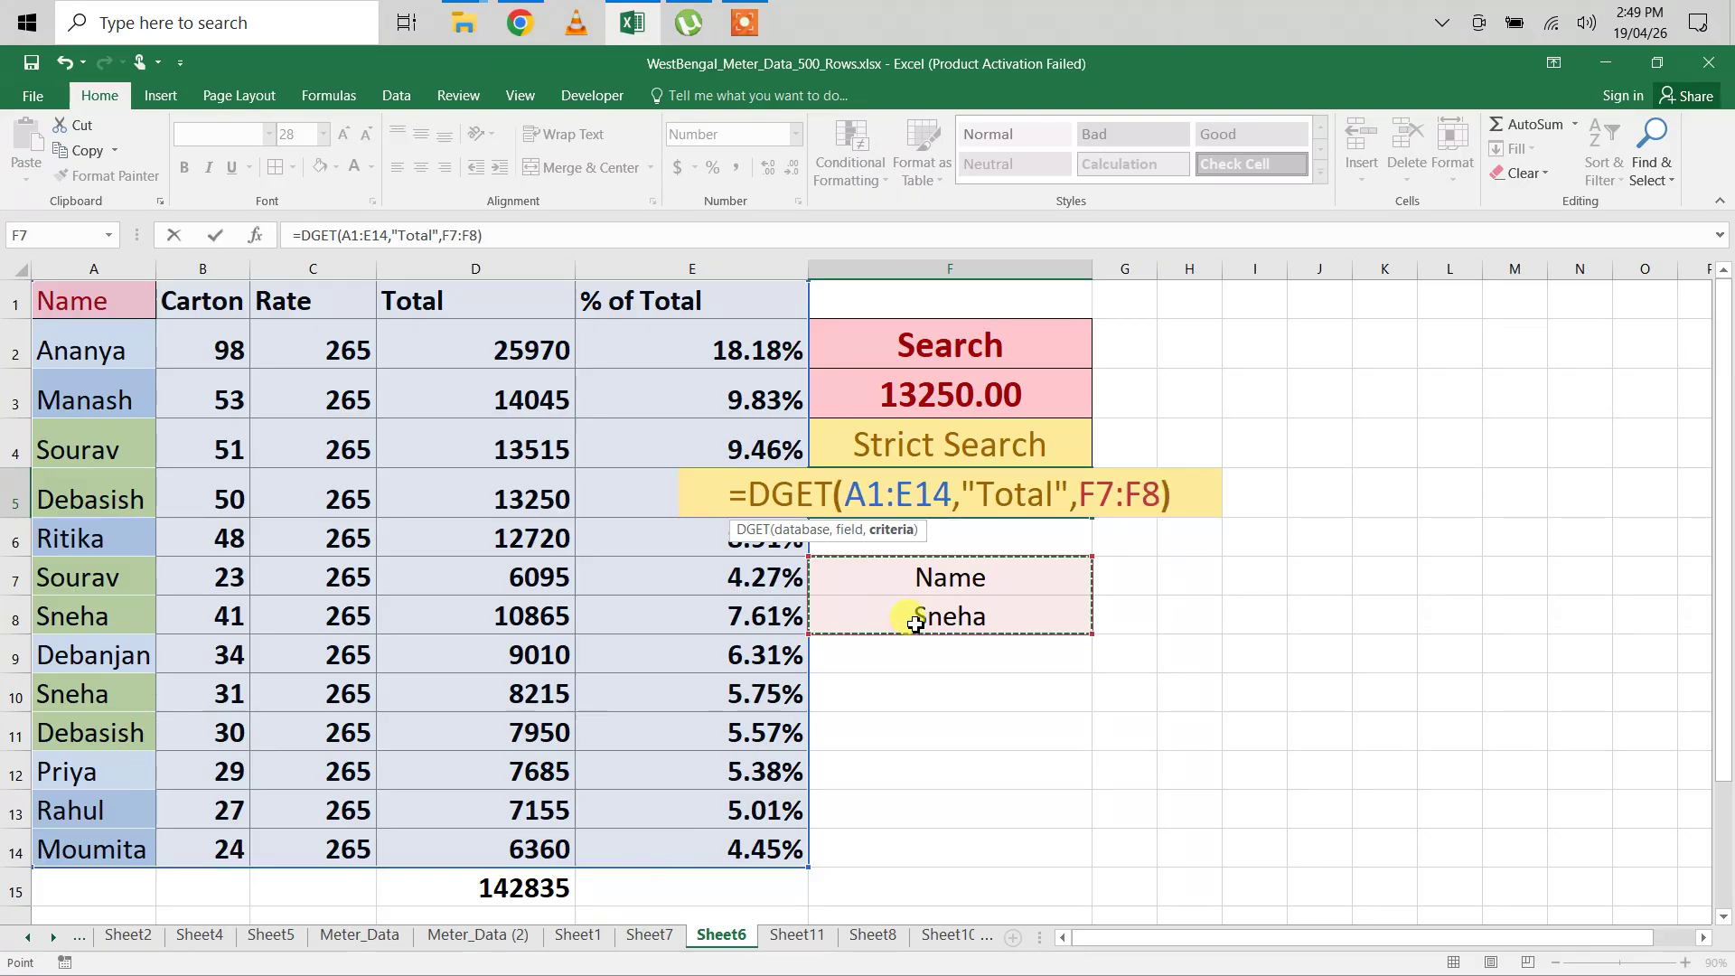
key("Return")
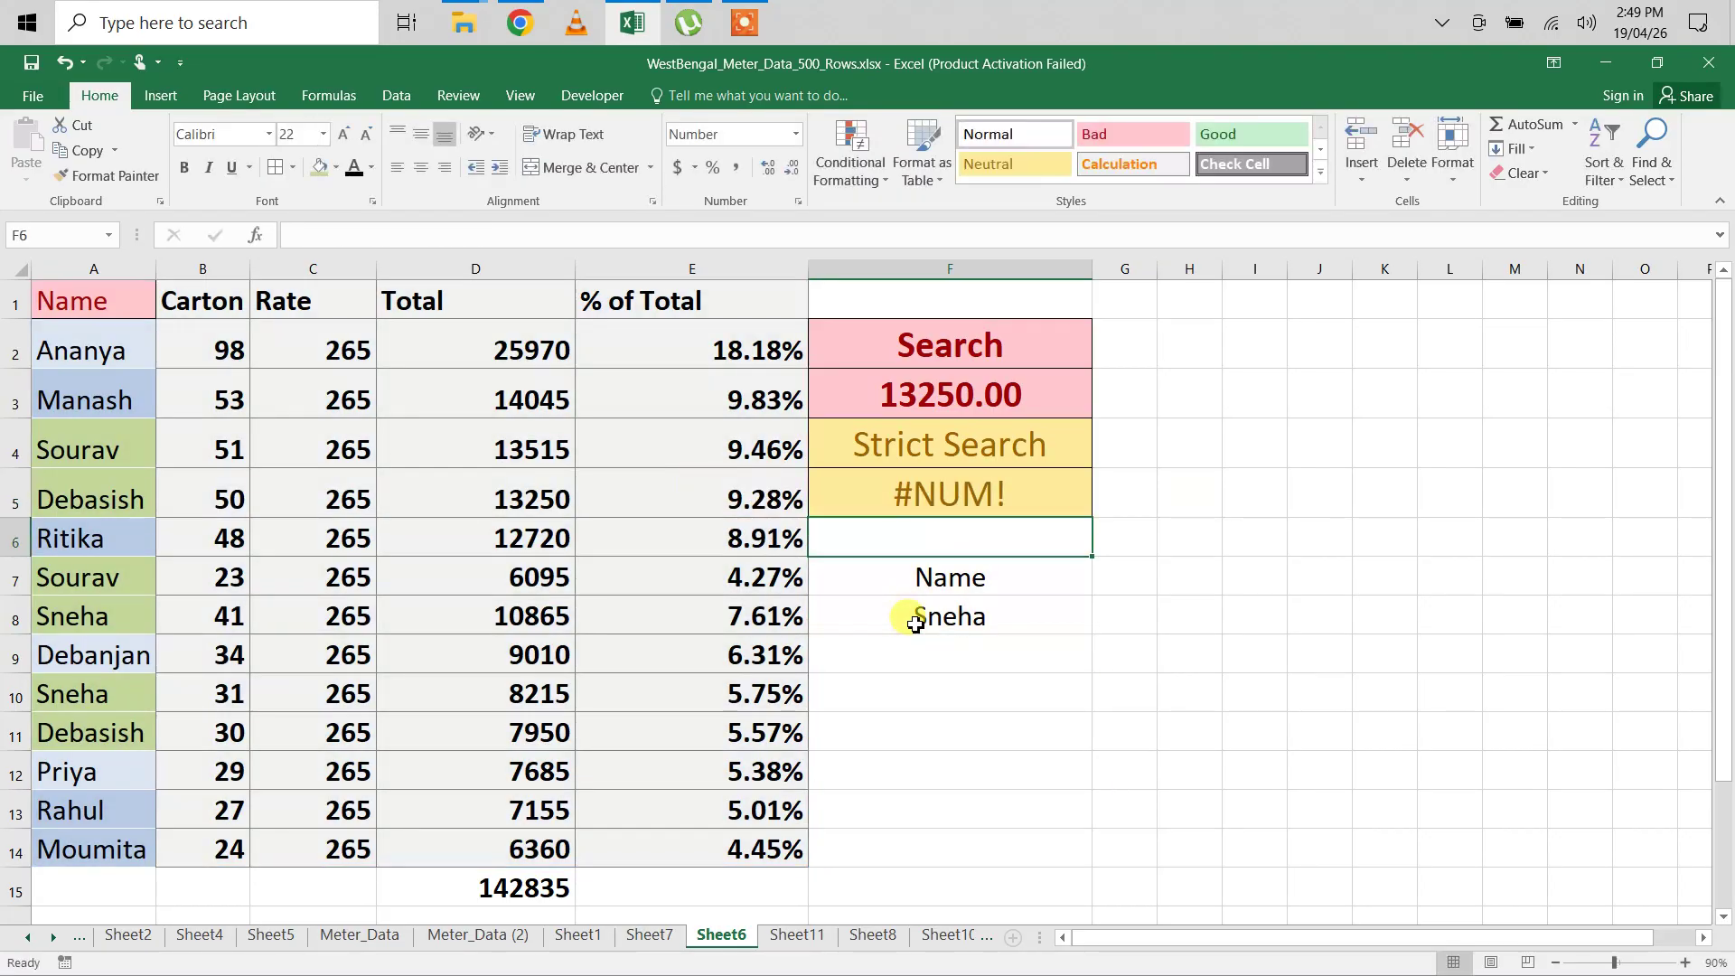
- Replace the criteria name in F8 with the first name from A12, and select row 12 to check its total
left_click(947, 511)
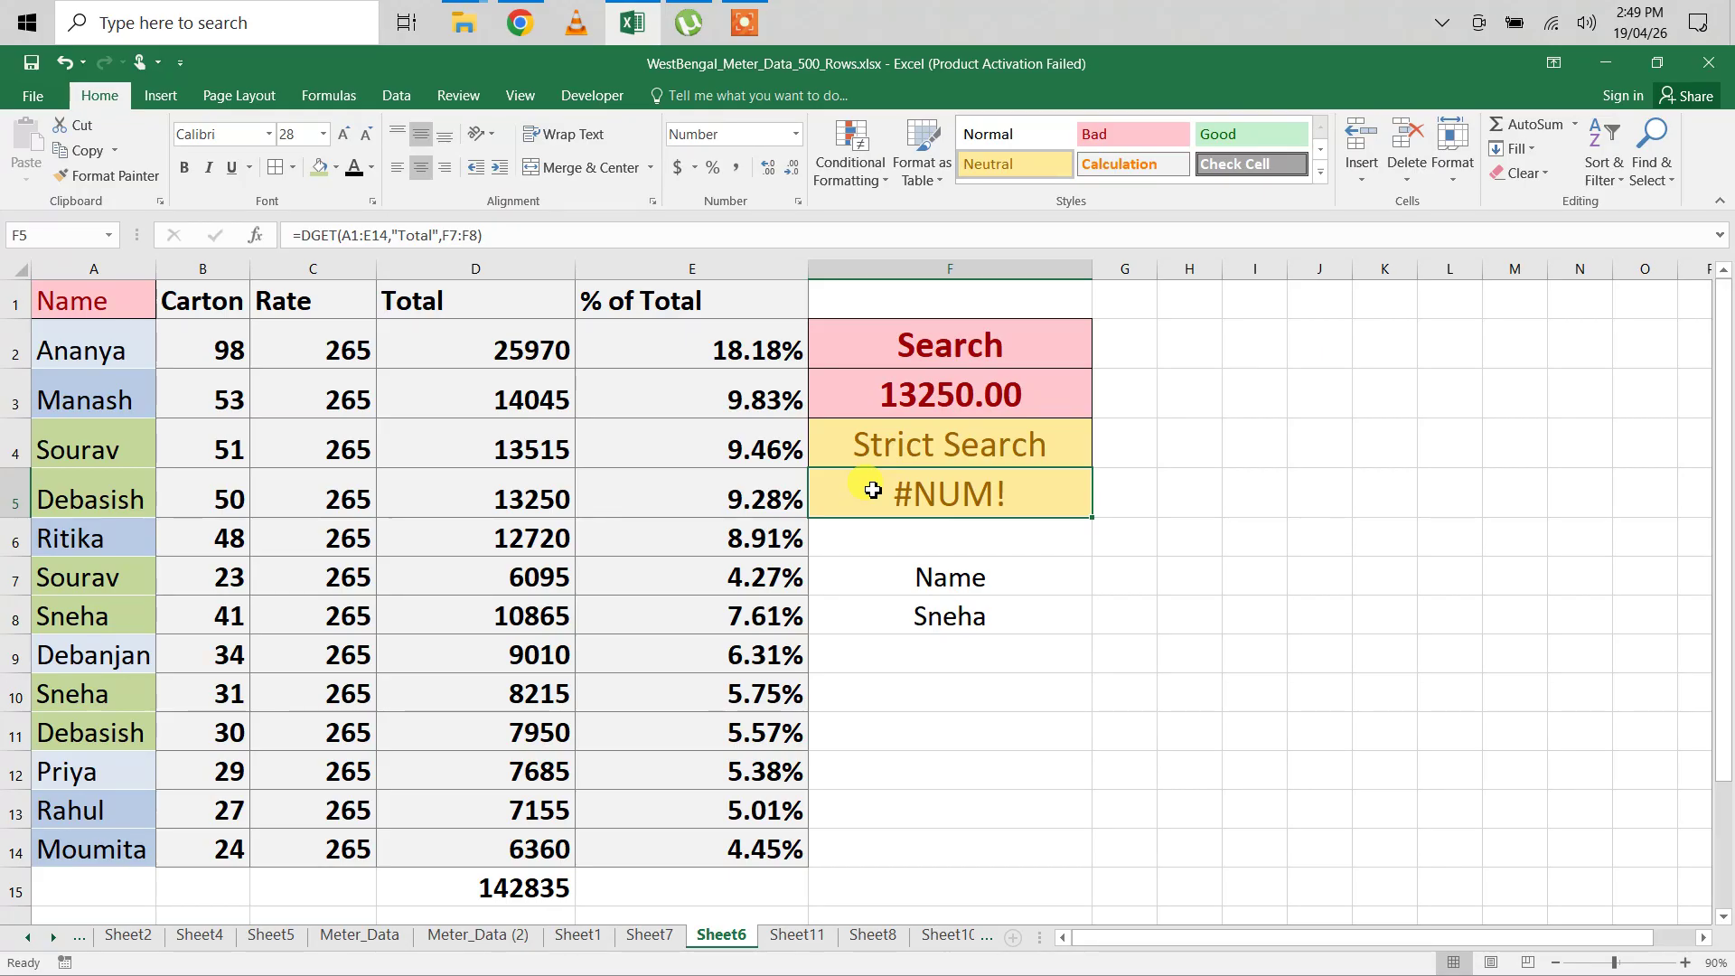
left_click(946, 633)
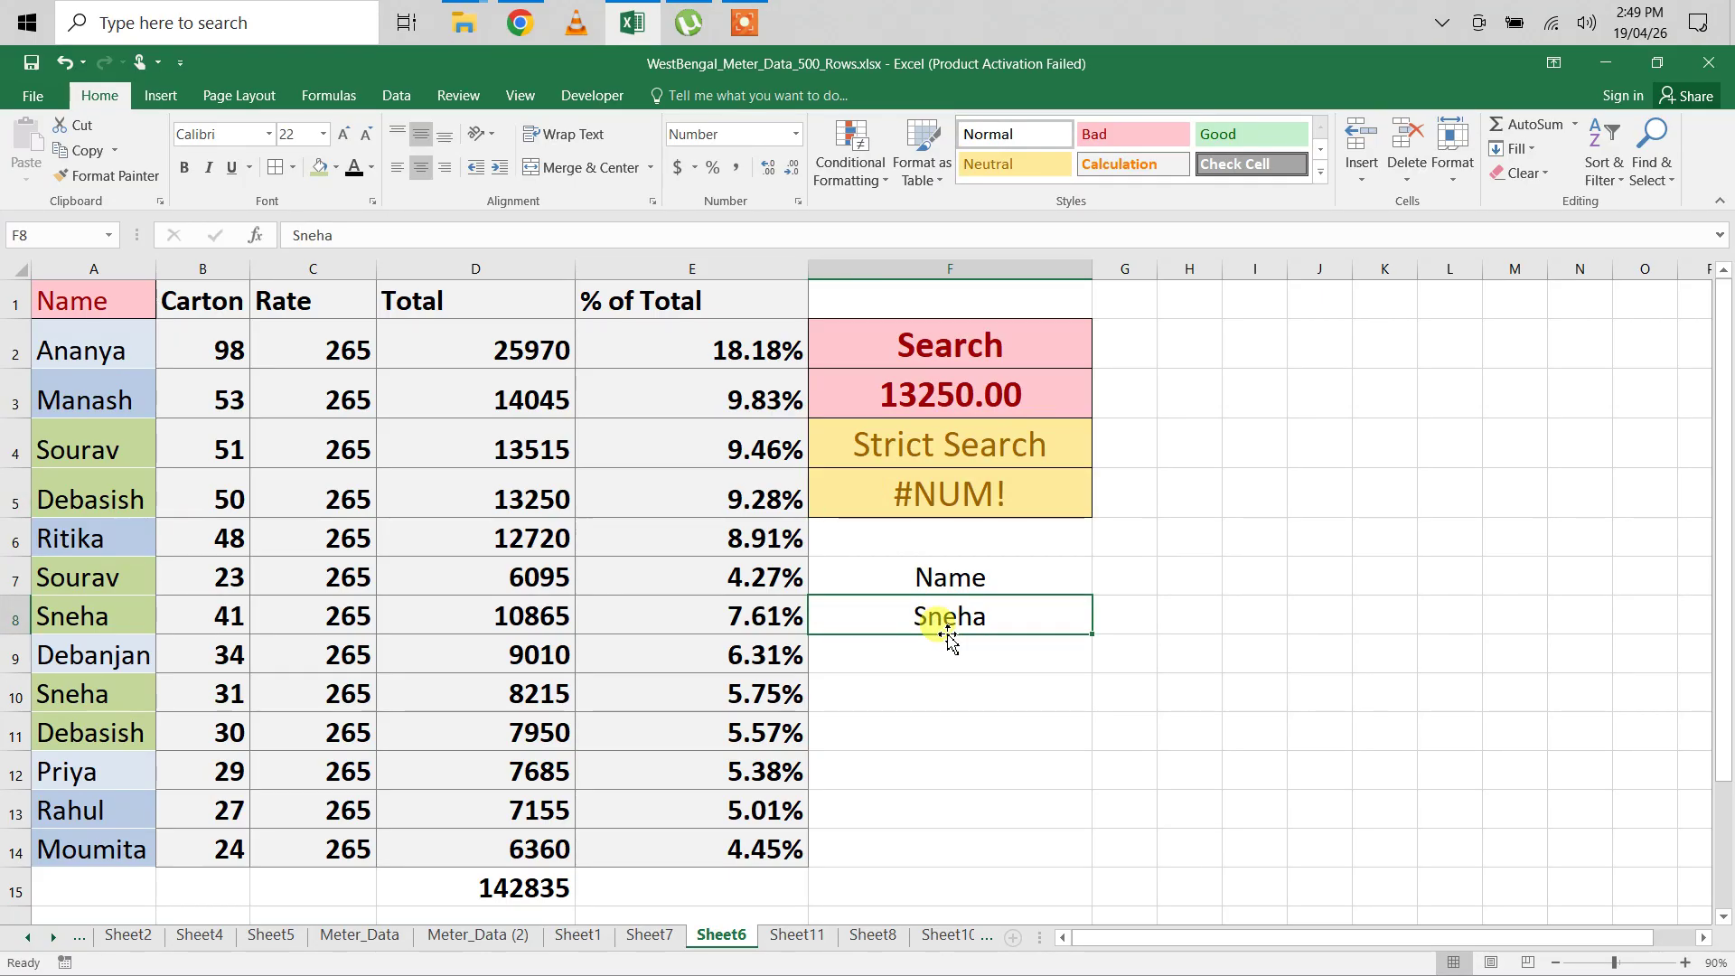
type("Priya")
key("Return")
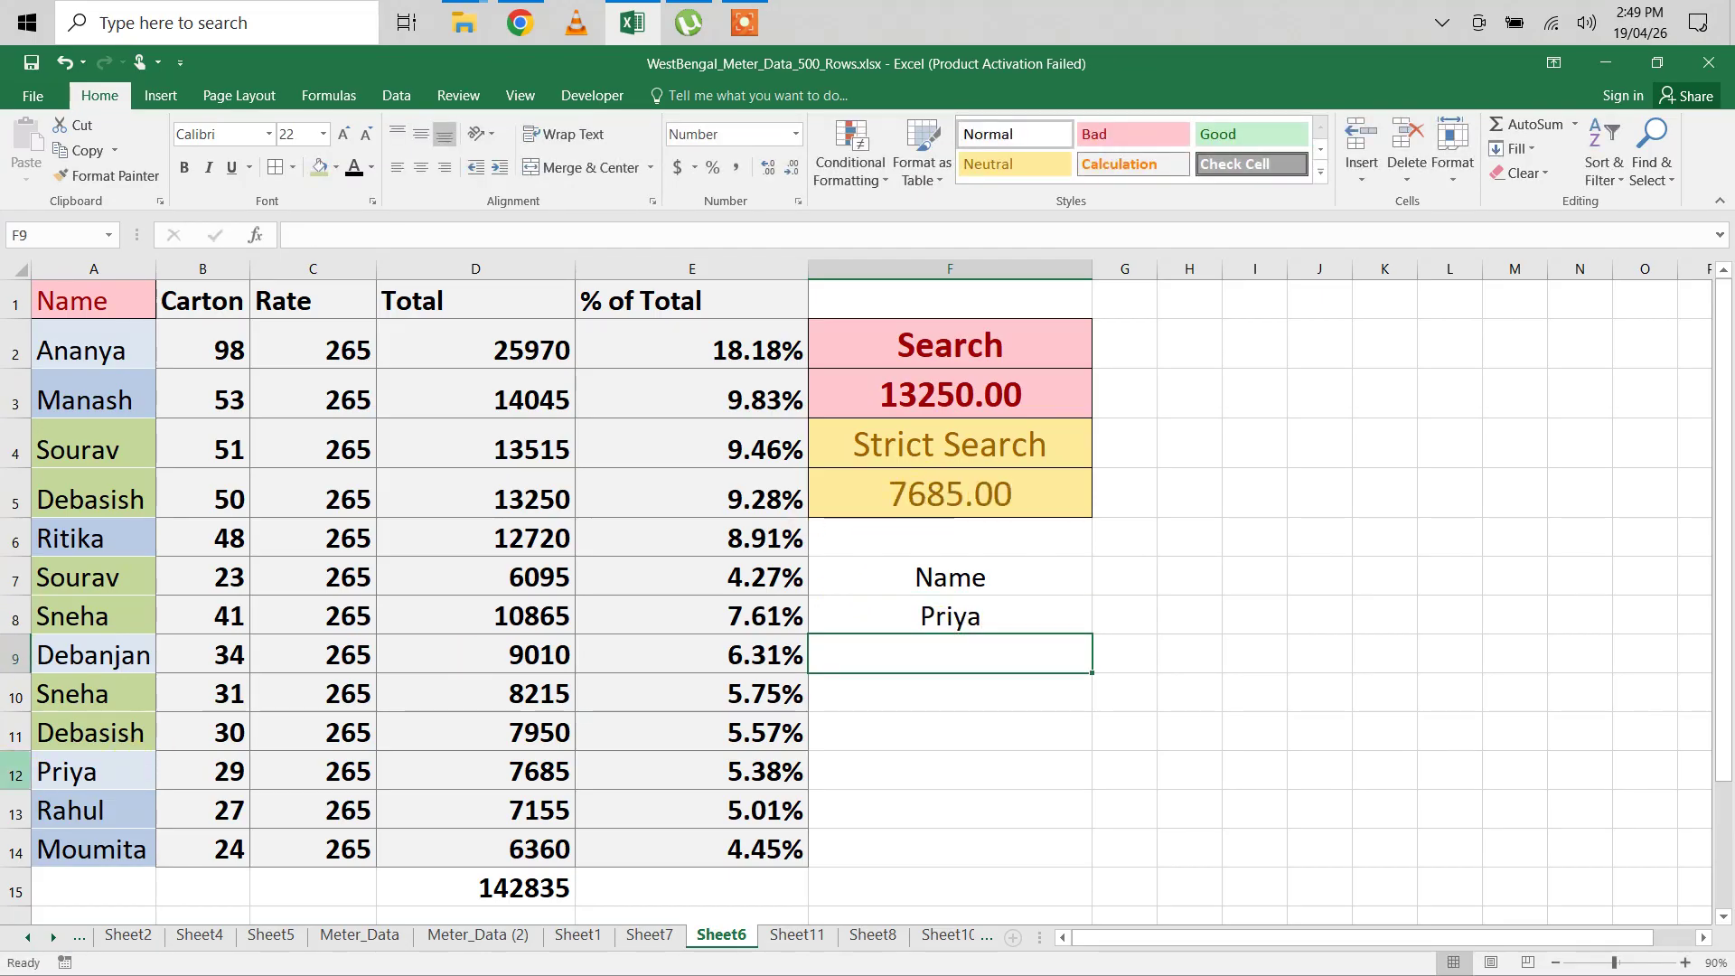
left_click(15, 770)
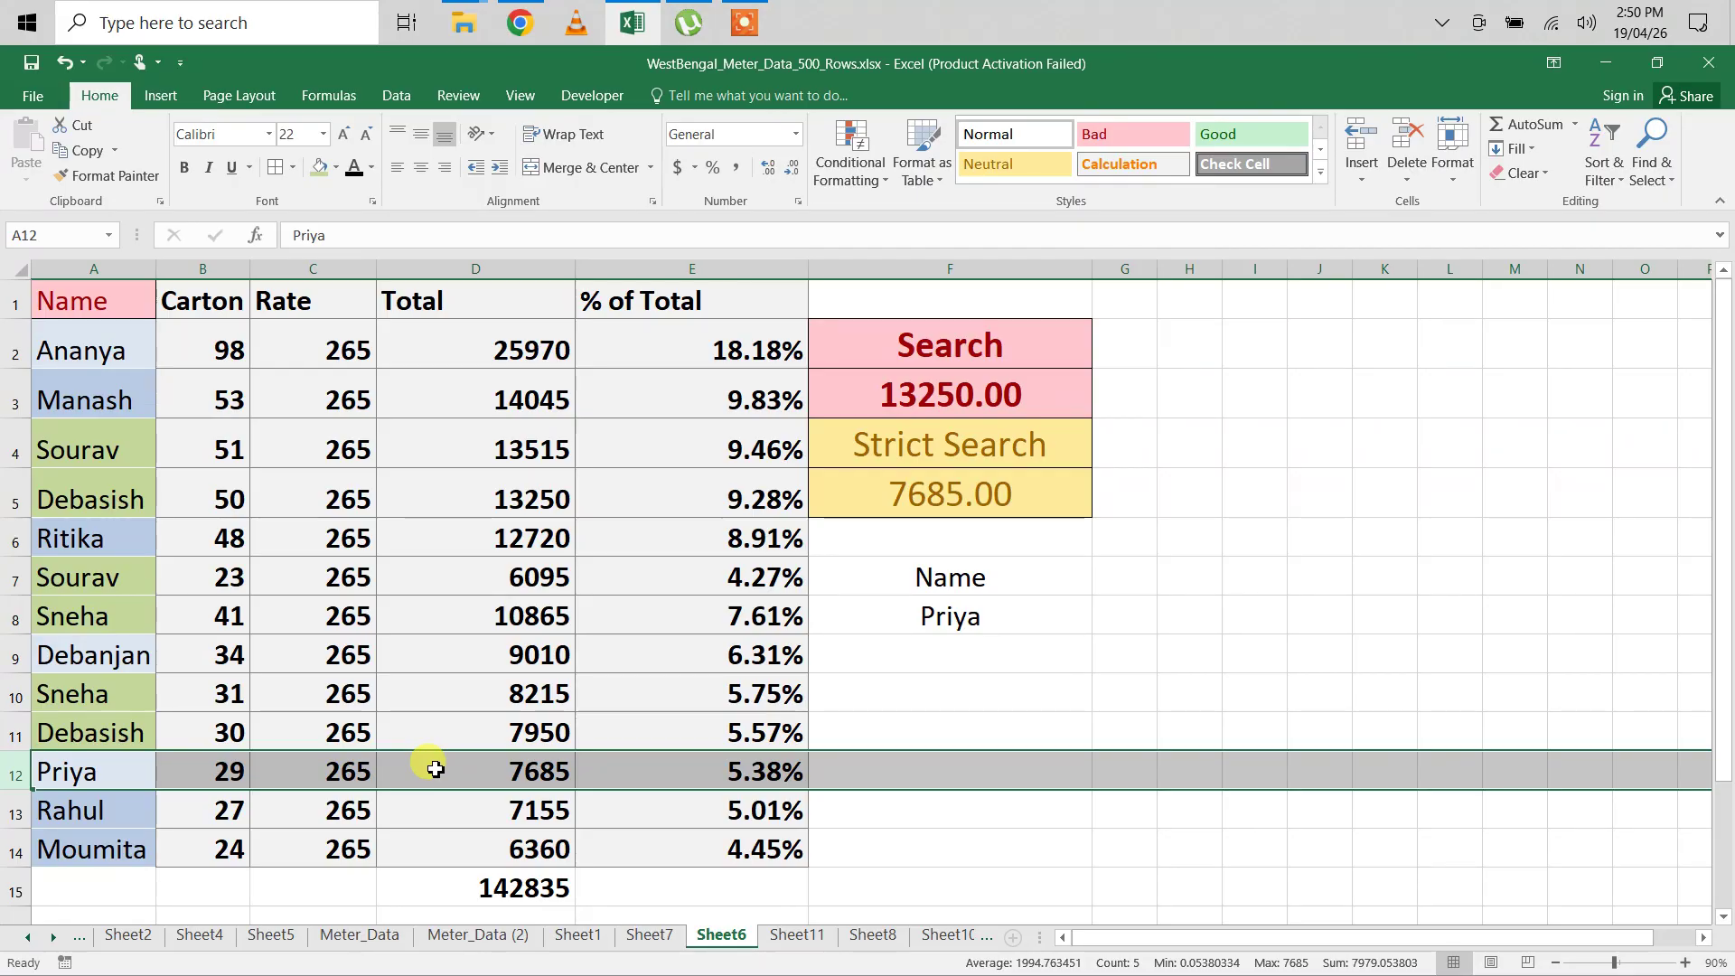
left_click(744, 22)
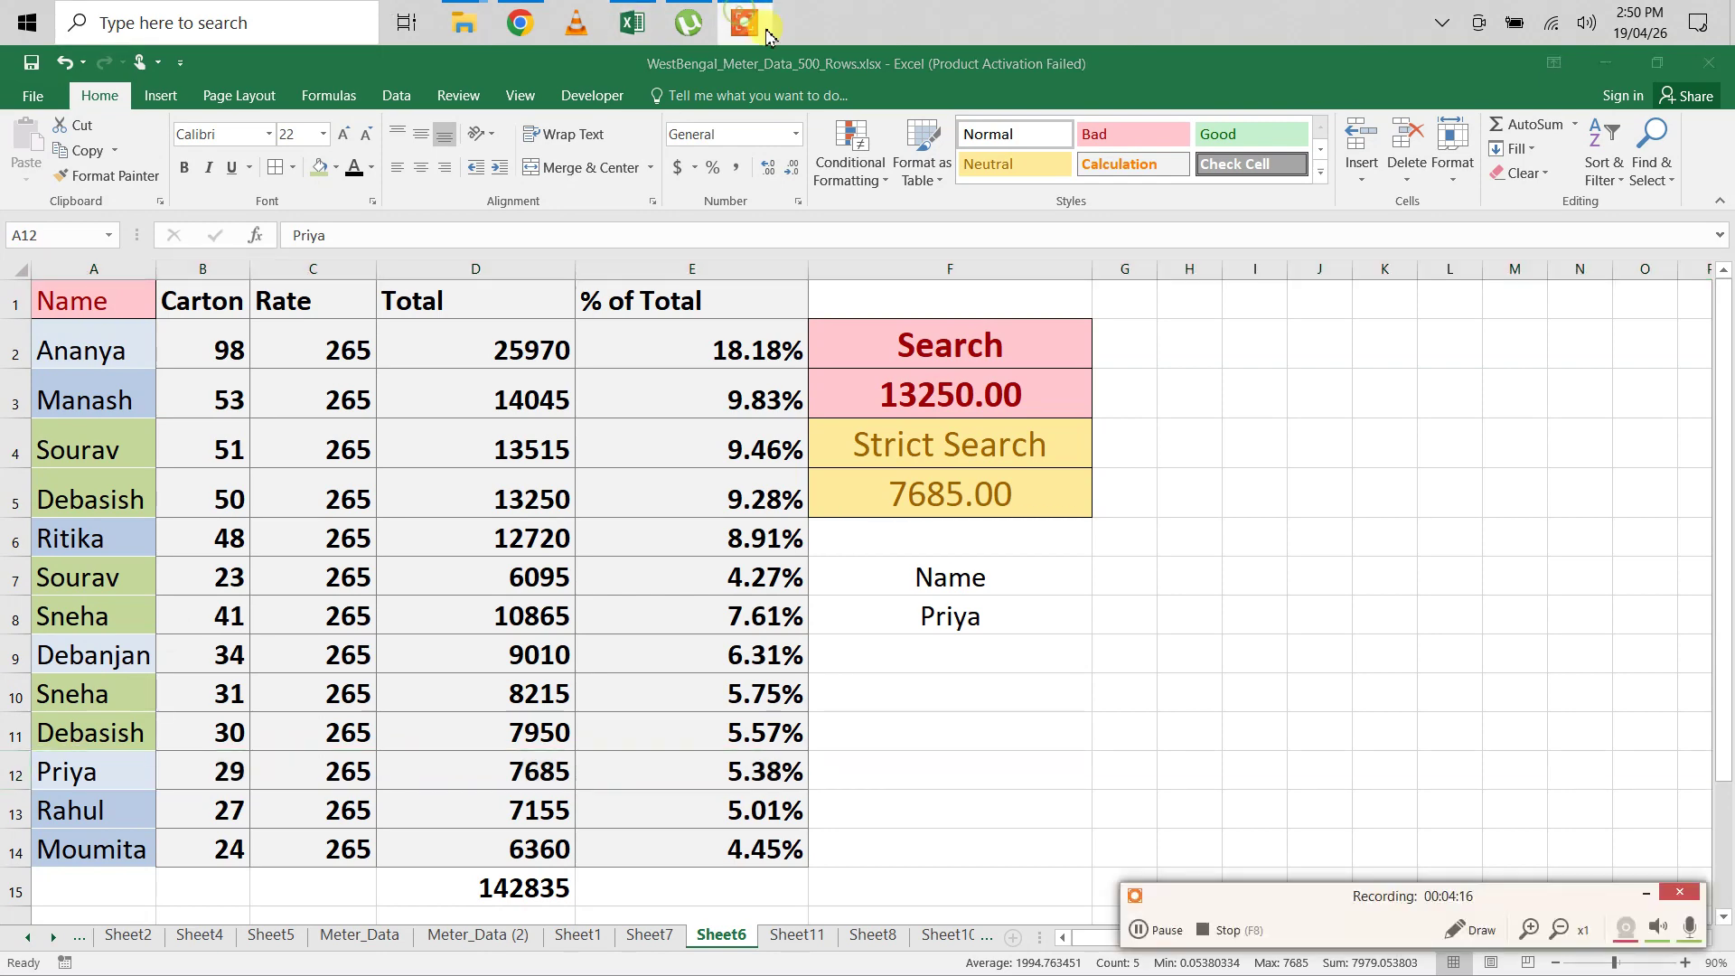